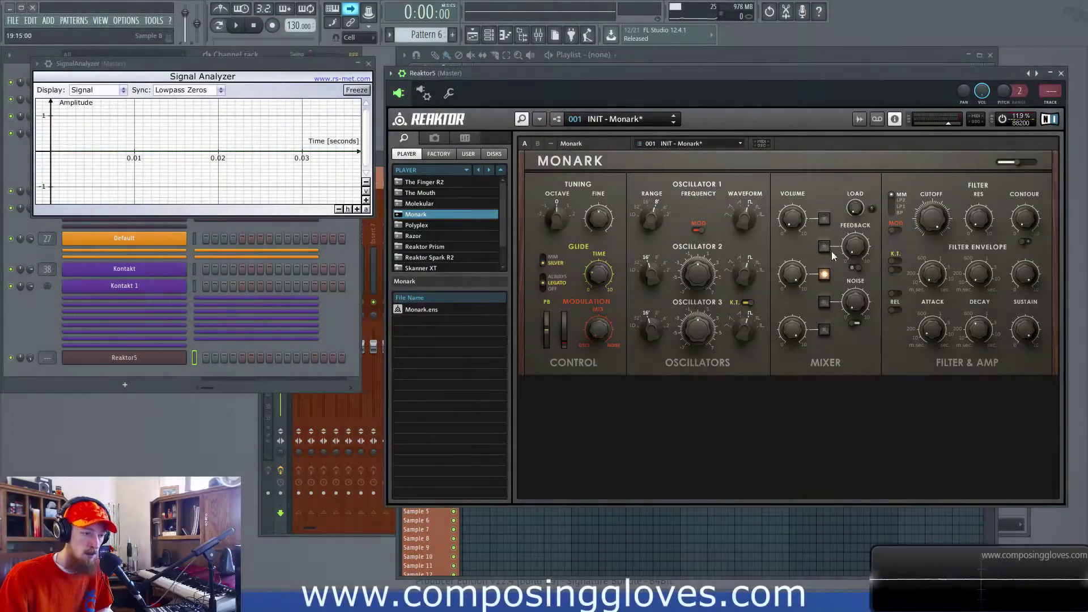
Step: Compare the Sytrus operator page with Monark's oscillator section by switching between the two instruments
drag(768, 74, 749, 70)
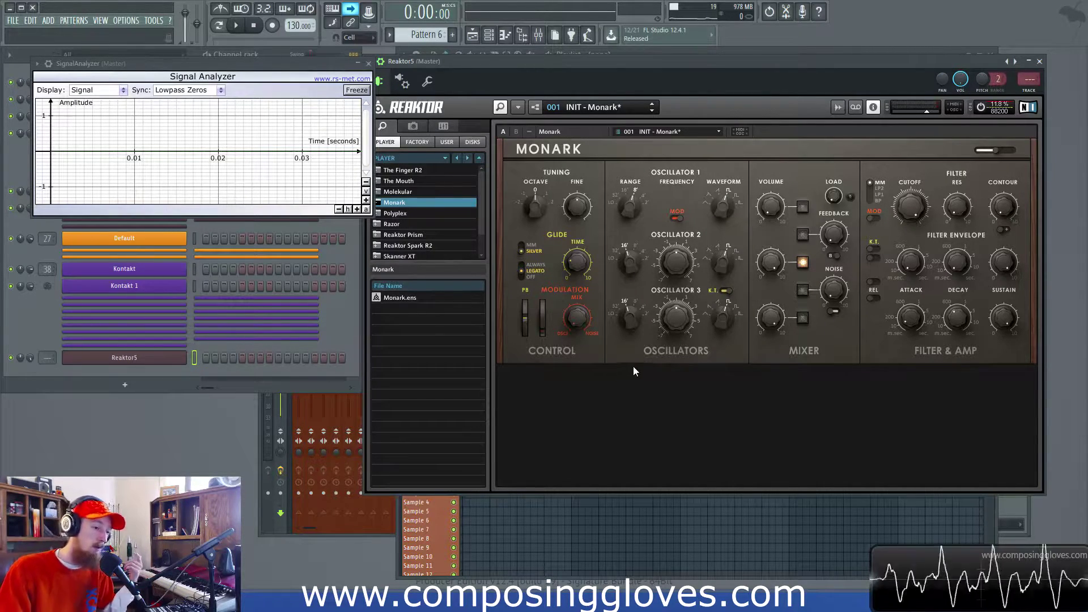
click(106, 244)
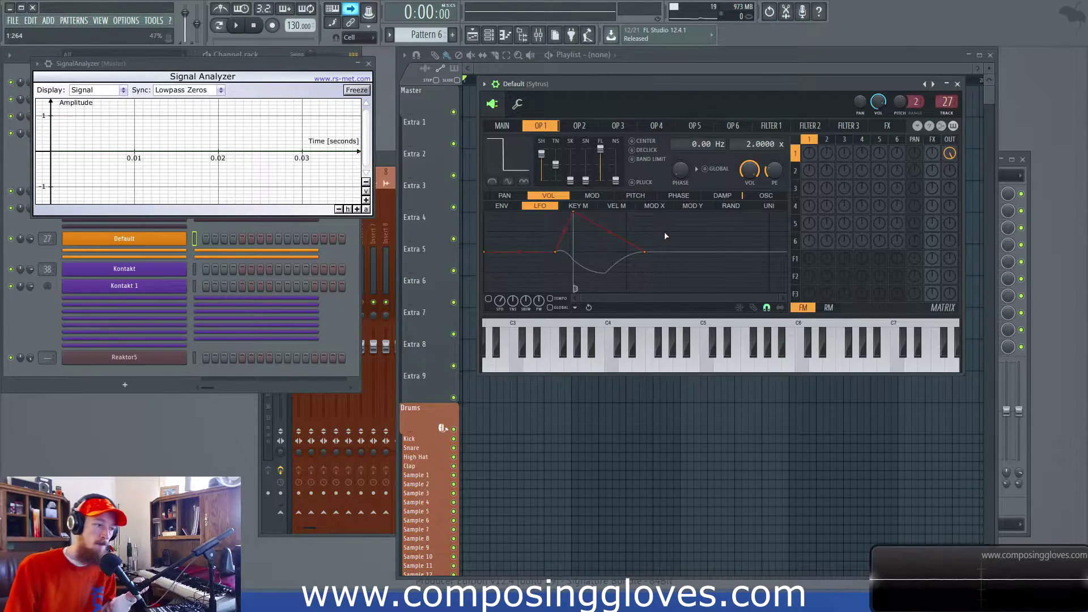
click(128, 360)
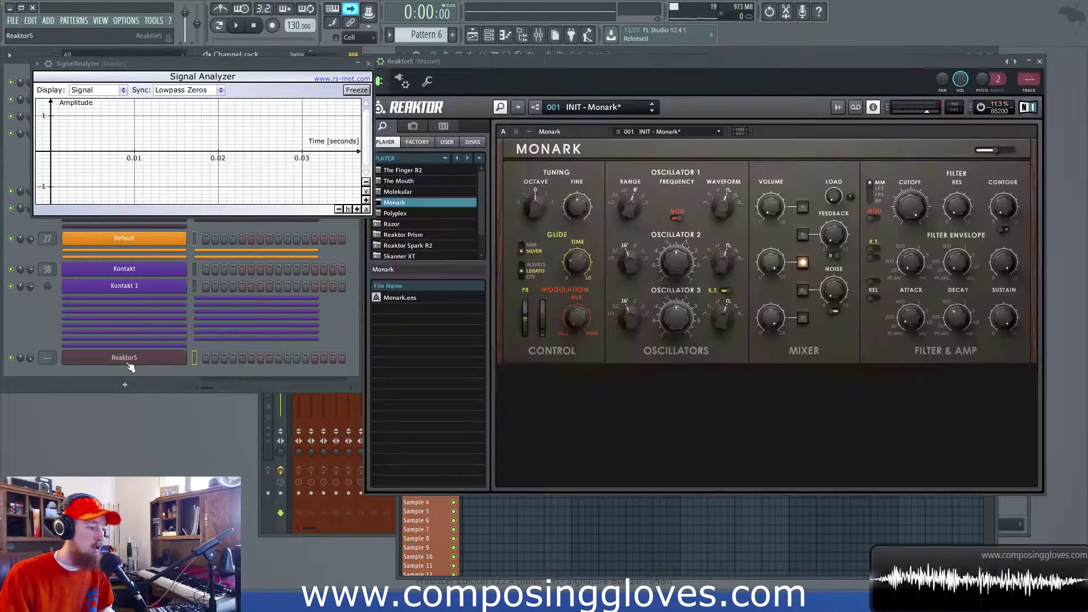
drag(709, 61, 693, 84)
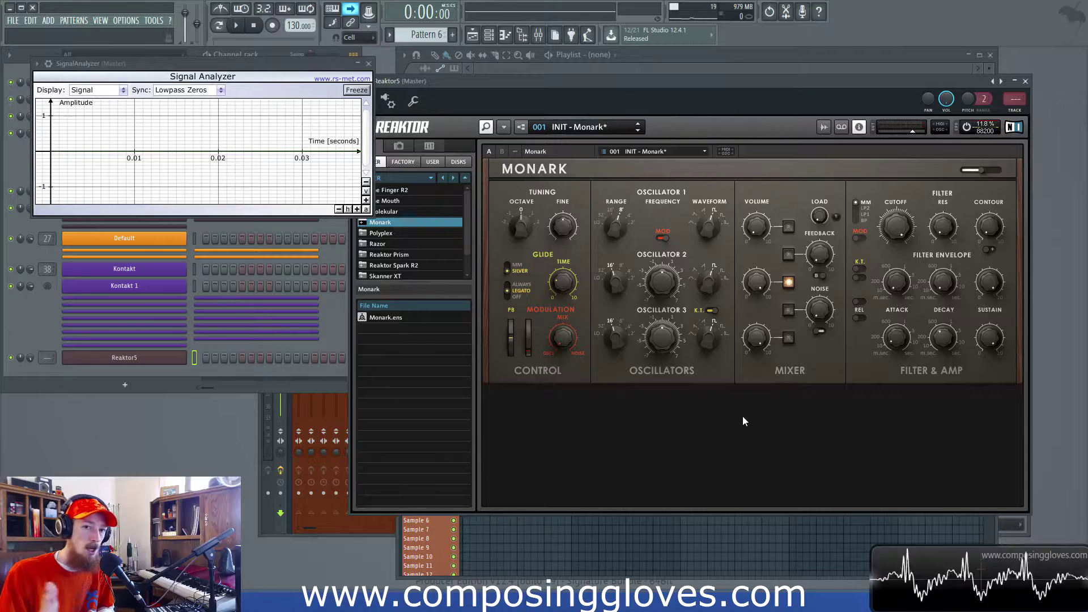
click(127, 240)
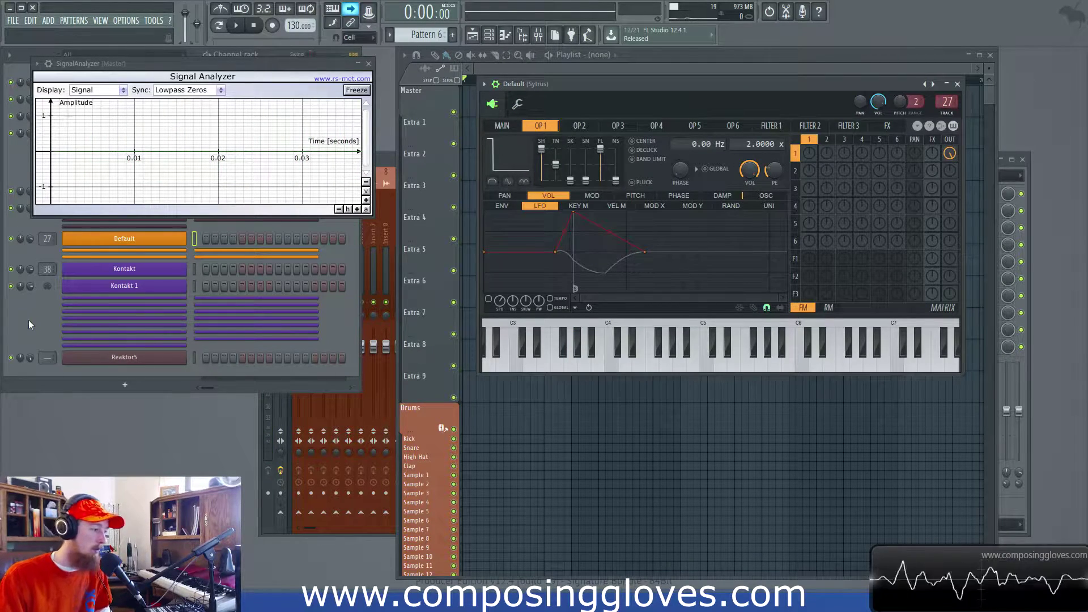
click(124, 357)
drag(712, 84, 792, 99)
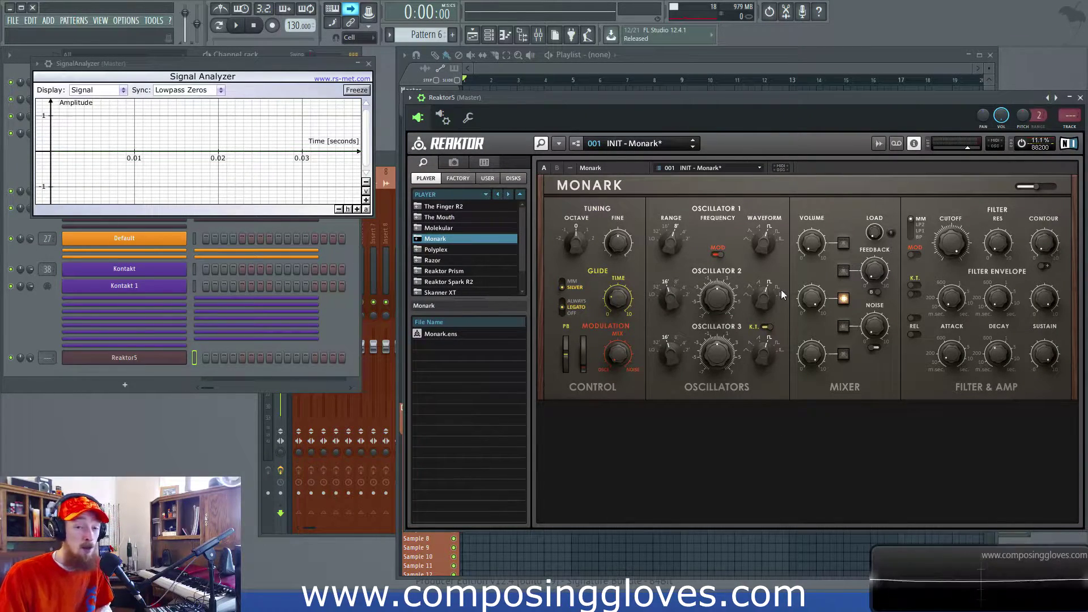
drag(763, 101, 715, 81)
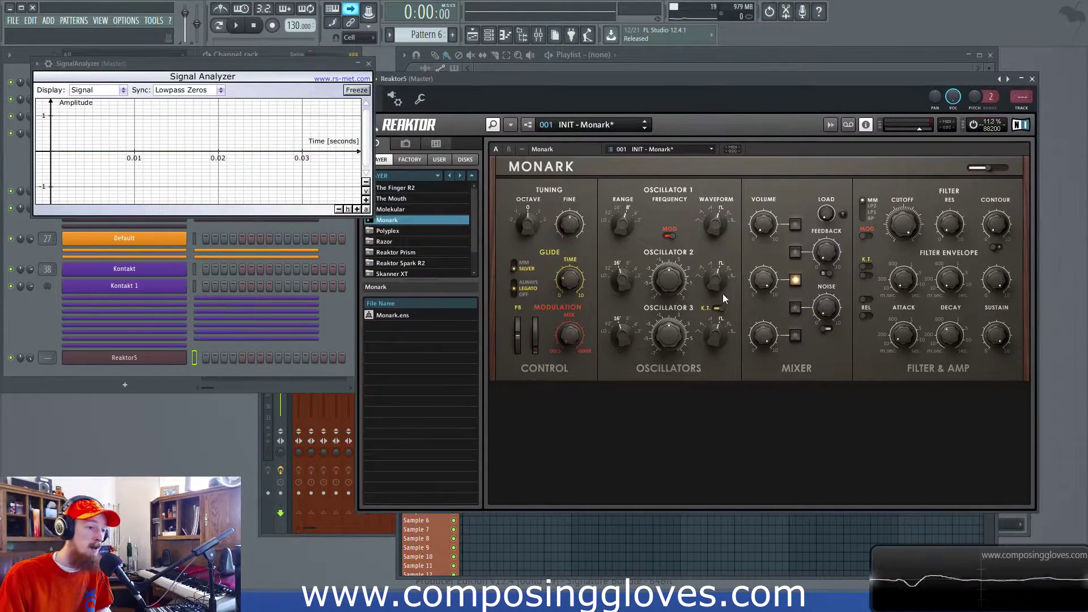
Step: Set Monark's oscillator 3 waveform to Tri/Saw and enable oscillator 3 in the mixer alongside oscillator 2
drag(715, 281, 718, 352)
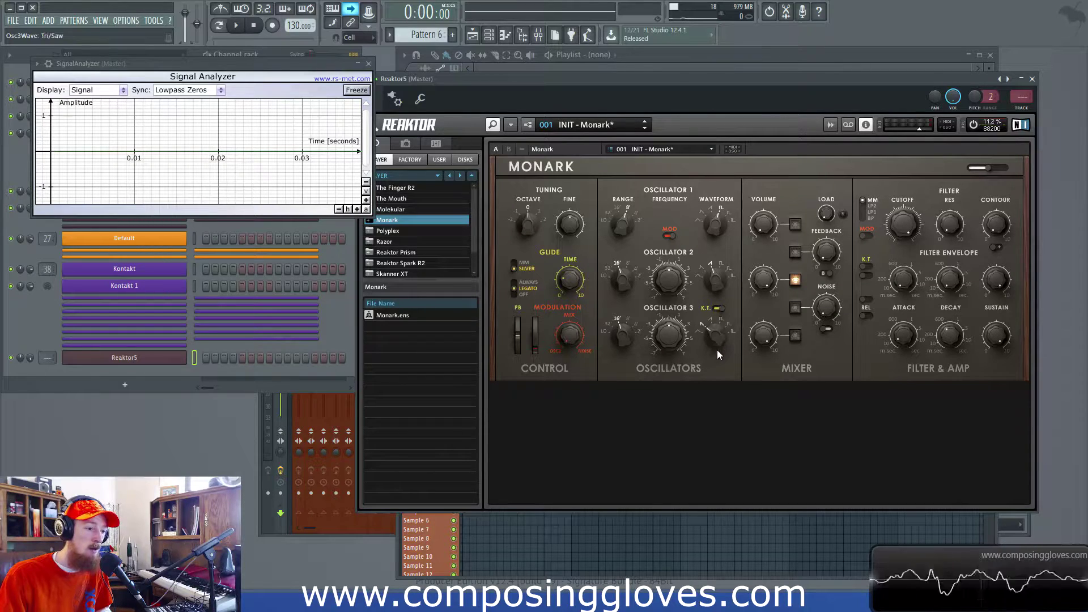
click(795, 336)
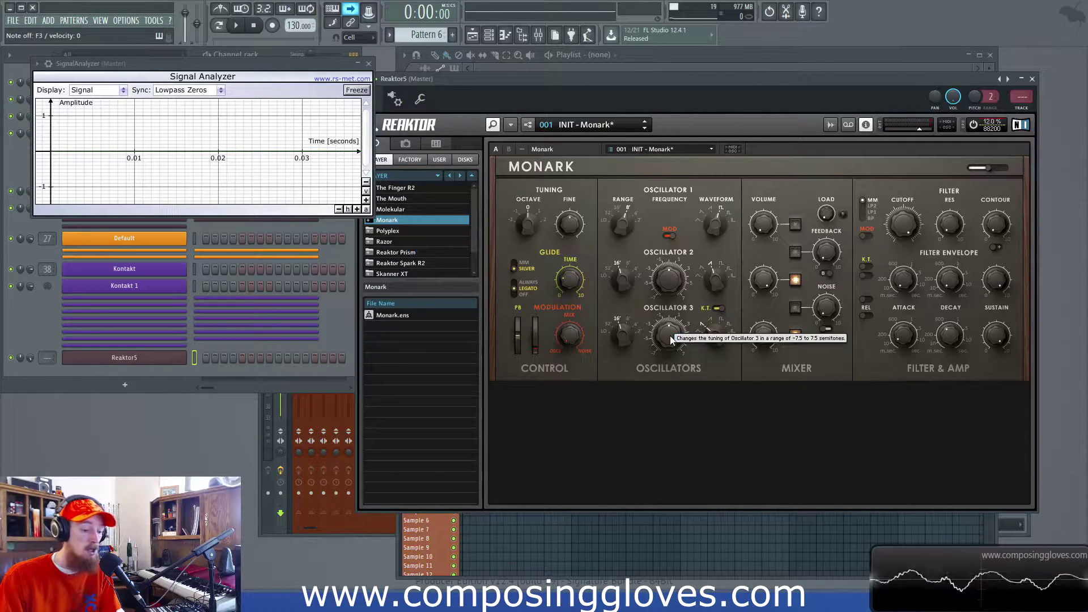
drag(670, 335, 670, 329)
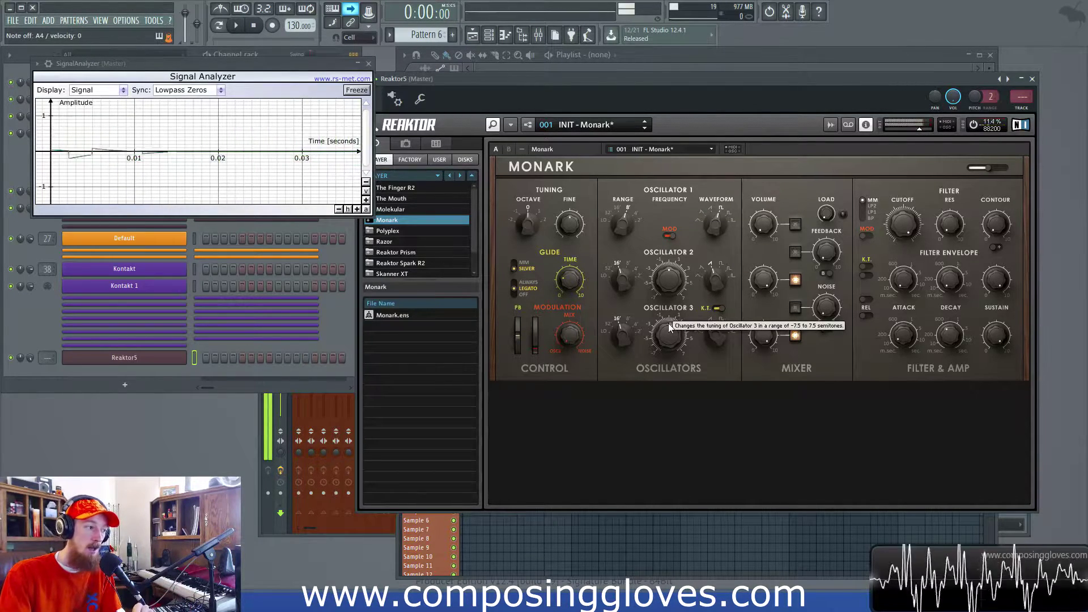
click(711, 335)
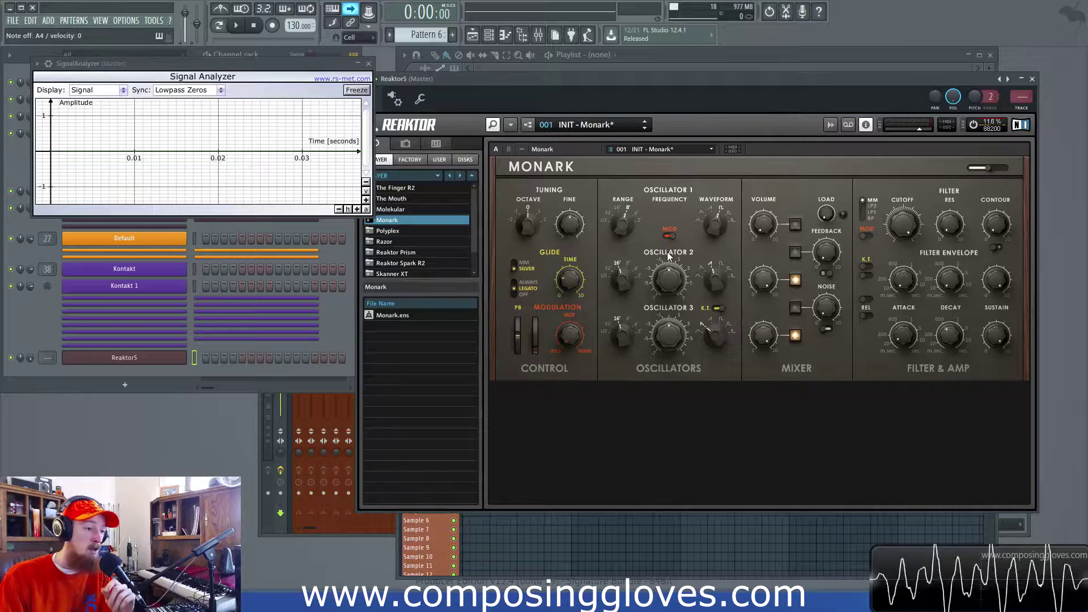
Step: Set the waveforms of both oscillator 3 and oscillator 2 to Pulse
drag(707, 310, 709, 306)
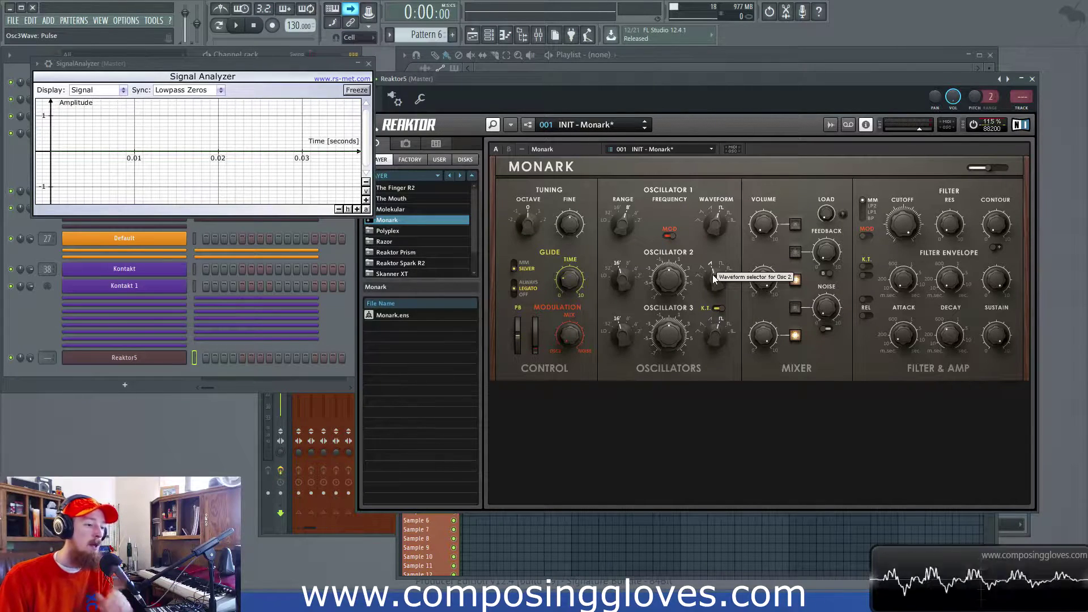
drag(712, 288, 713, 271)
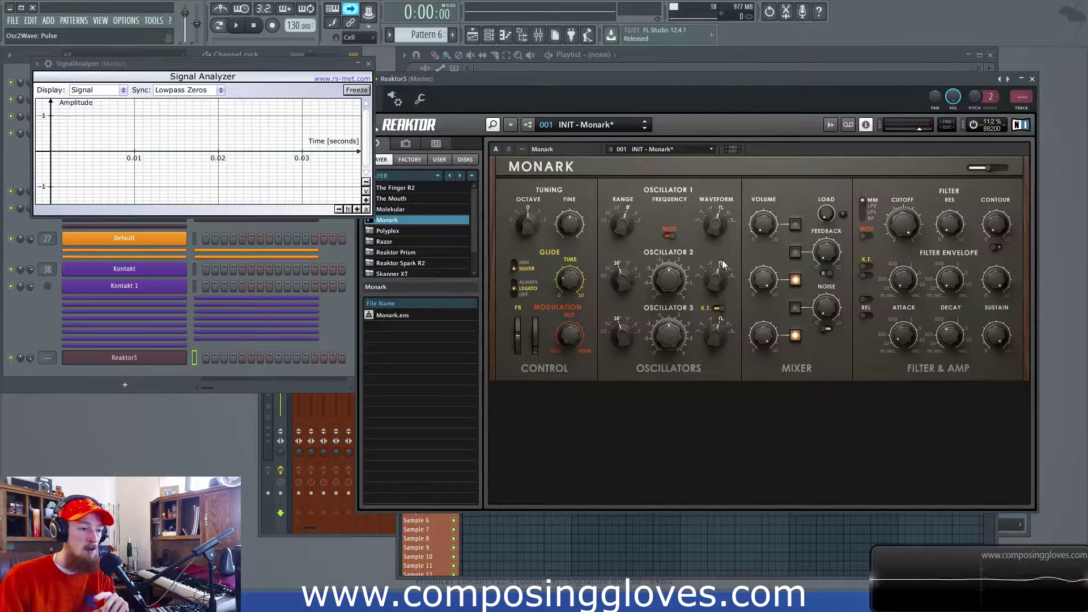
drag(729, 283, 725, 260)
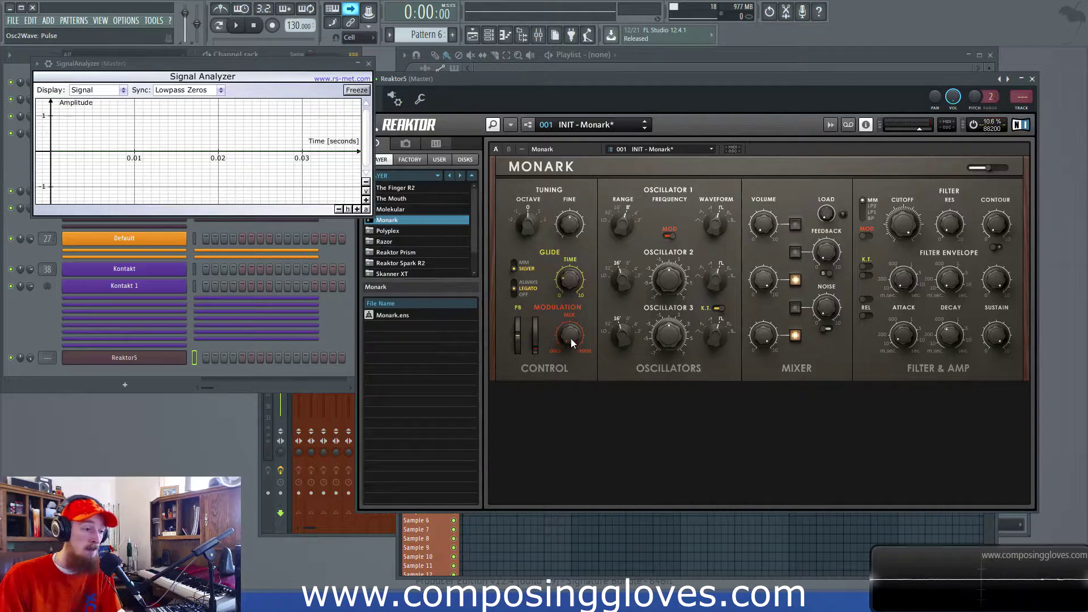
Step: Switch oscillator 3 off in the mixer, with its keyboard tracking set to on
click(795, 335)
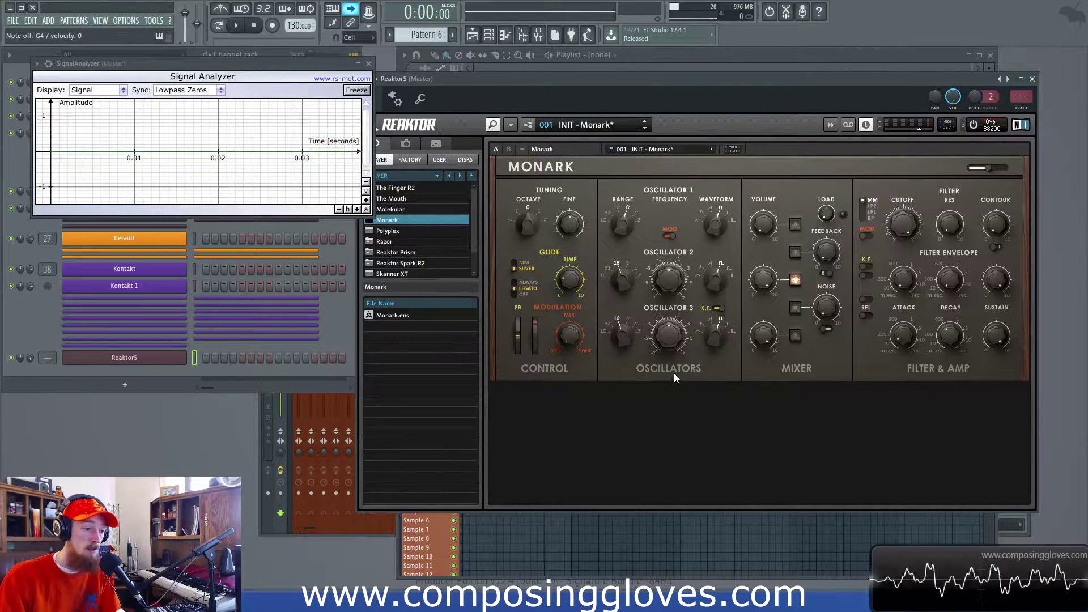
click(712, 313)
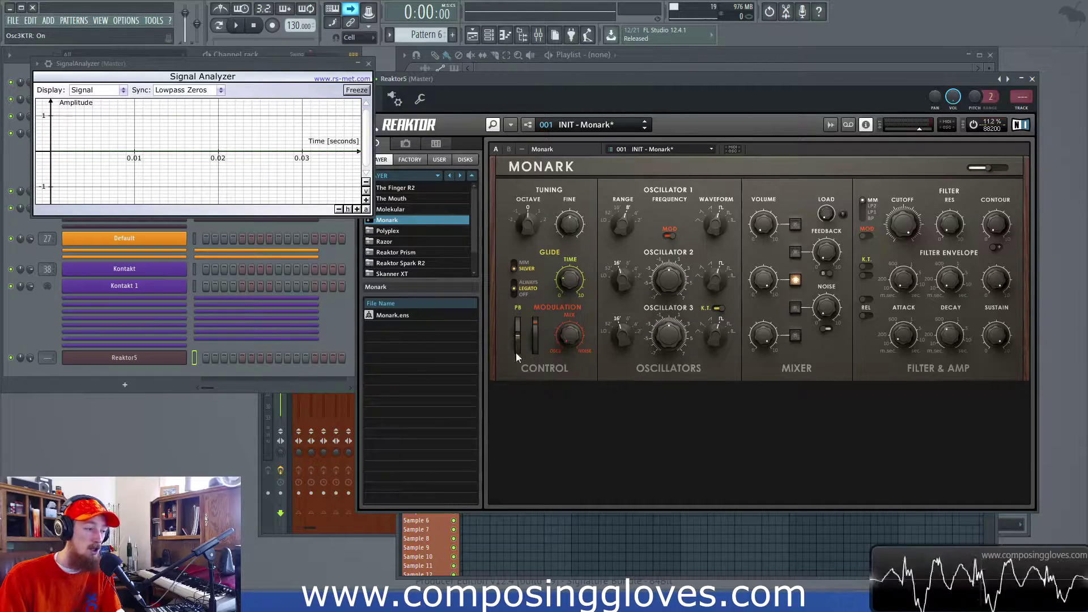
Step: Check the frequency ratio in Sytrus operator 1 and change the waveform of Monark's oscillator 3
click(130, 243)
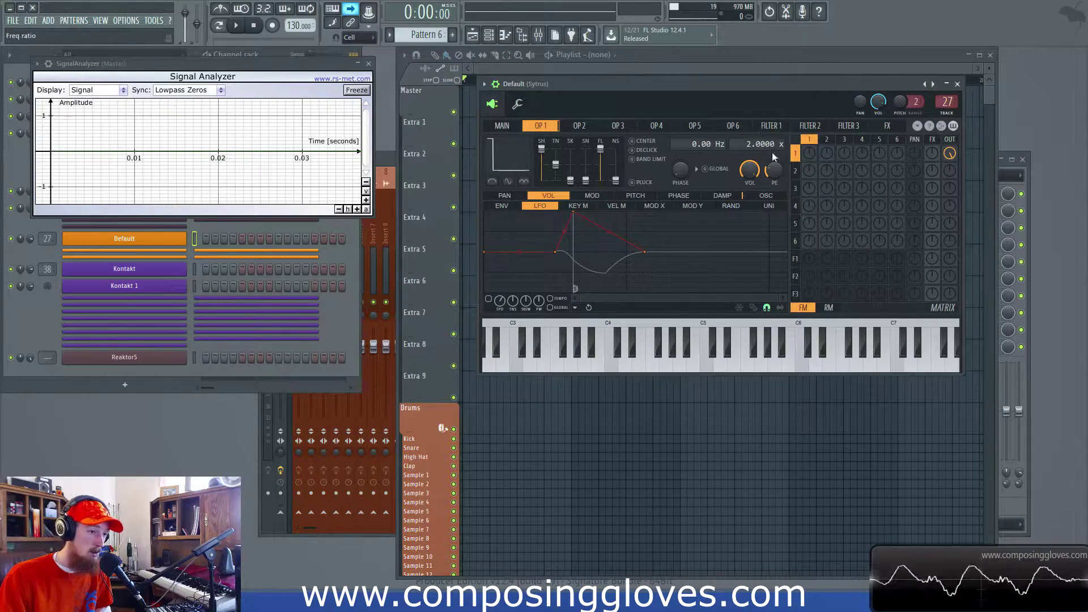
click(165, 358)
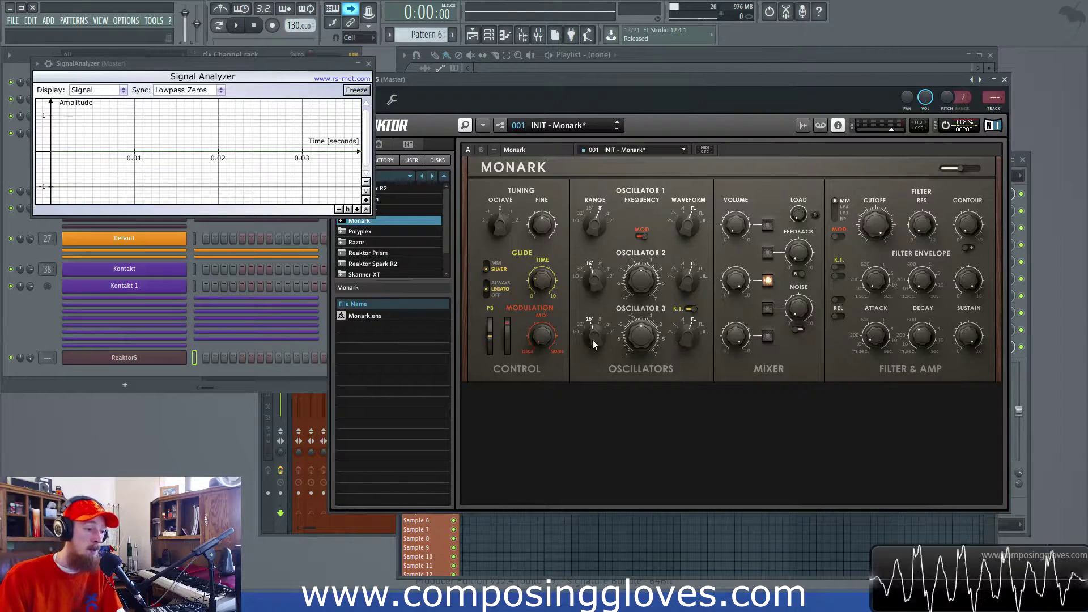
drag(690, 333, 682, 348)
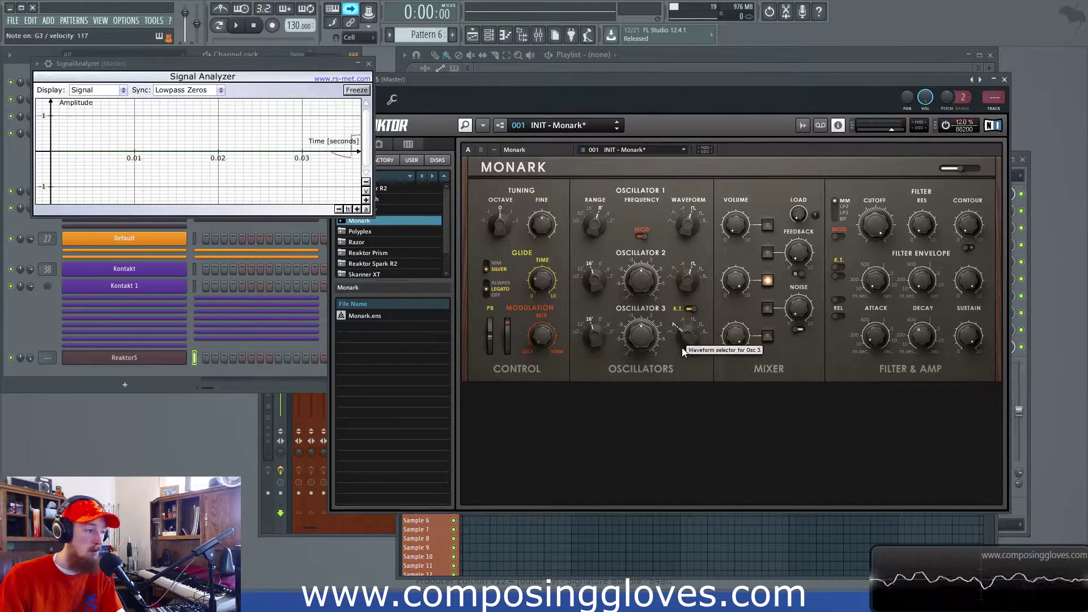
drag(682, 348, 644, 344)
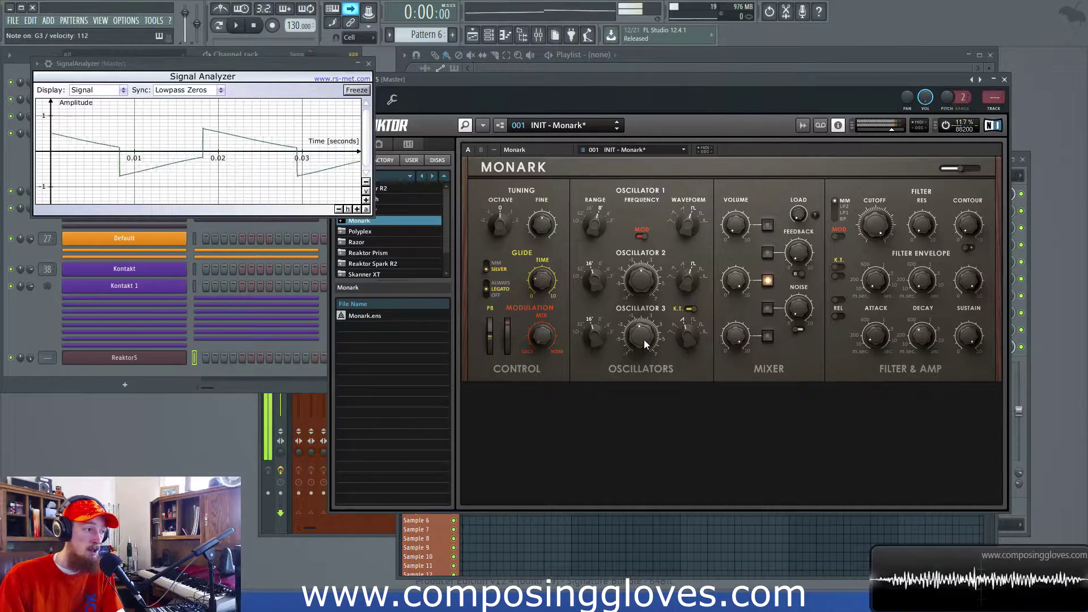
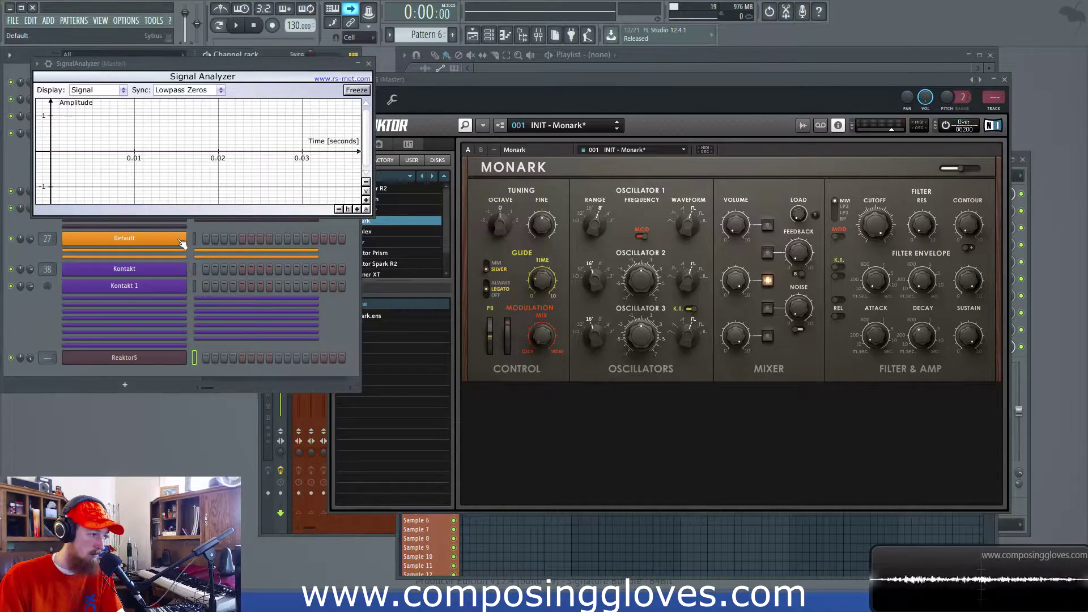
Step: Load the Default preset in Sytrus
click(929, 84)
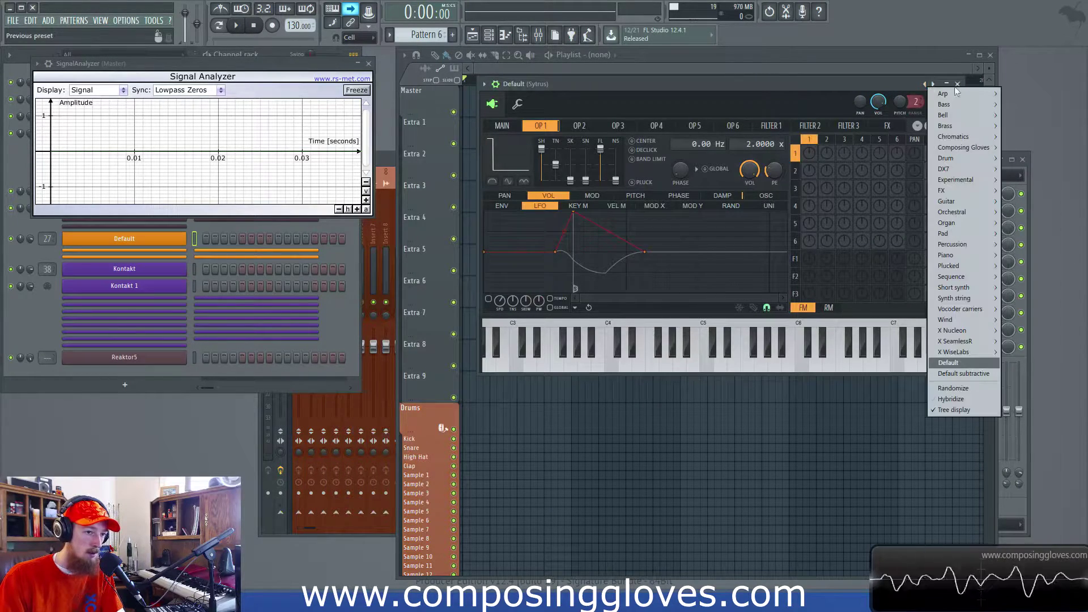
click(943, 364)
drag(616, 85, 601, 83)
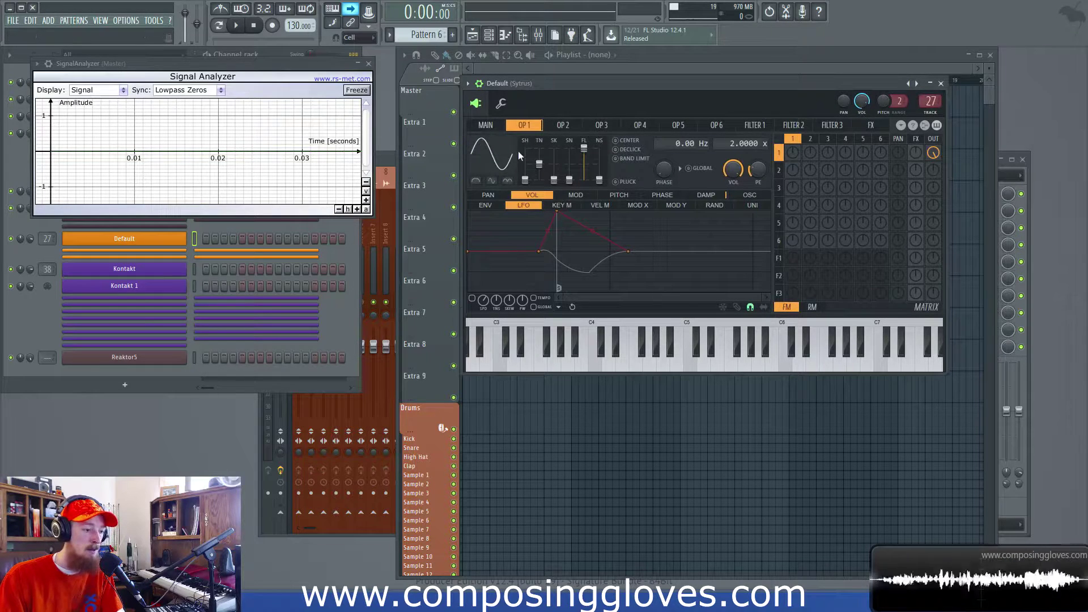
Step: Select the Master track in the mixer and lower its volume fader, checking the level with a test note
key(b)
click(263, 525)
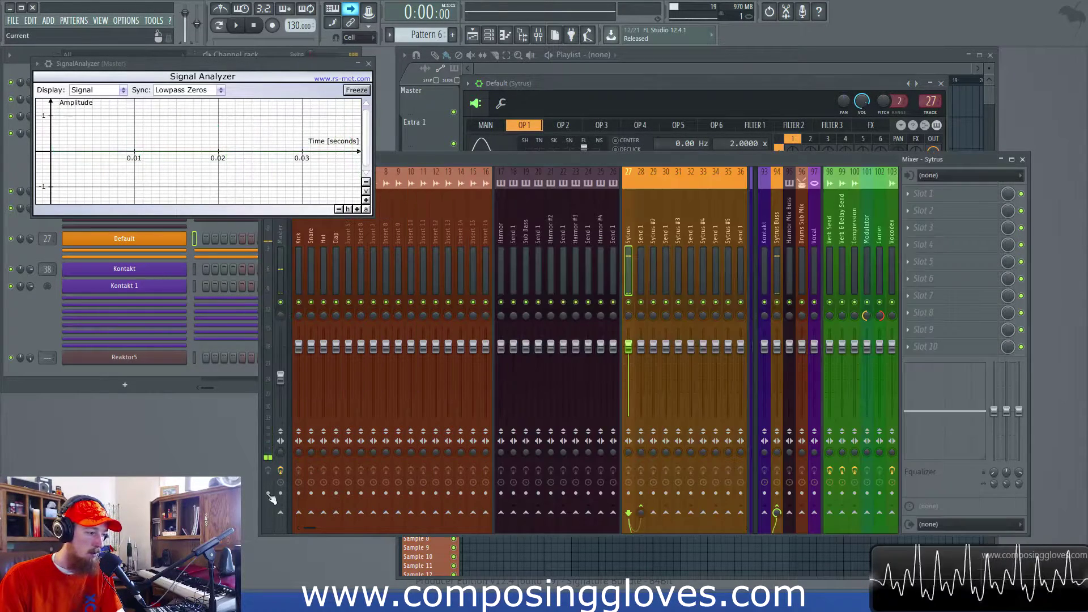
drag(283, 384, 284, 410)
key(b)
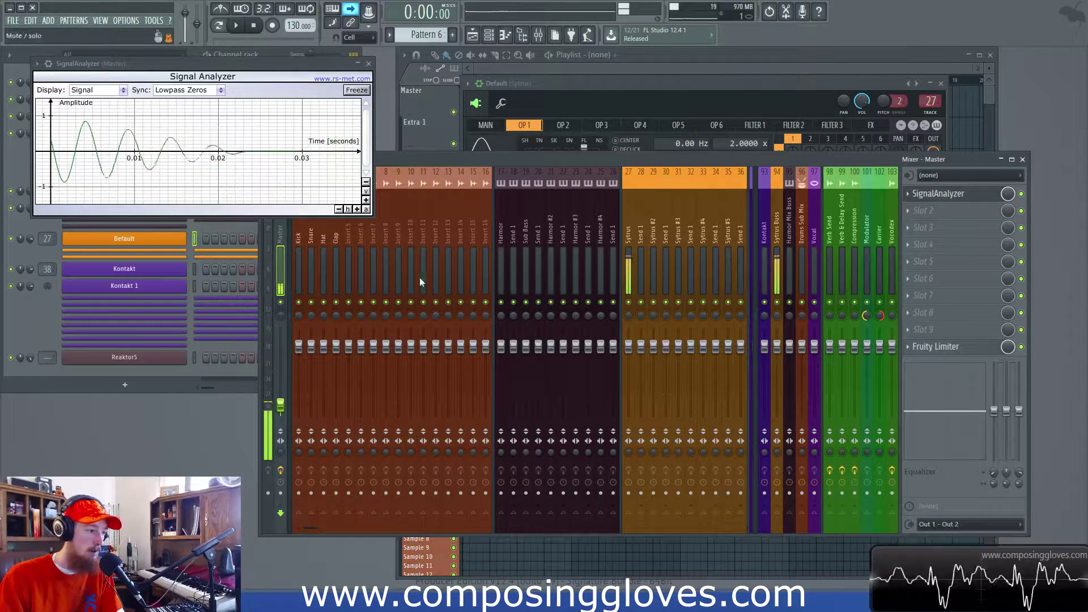
Step: Bring Sytrus back in front of the mixer and play a test note with operator 1's sine wave
click(792, 83)
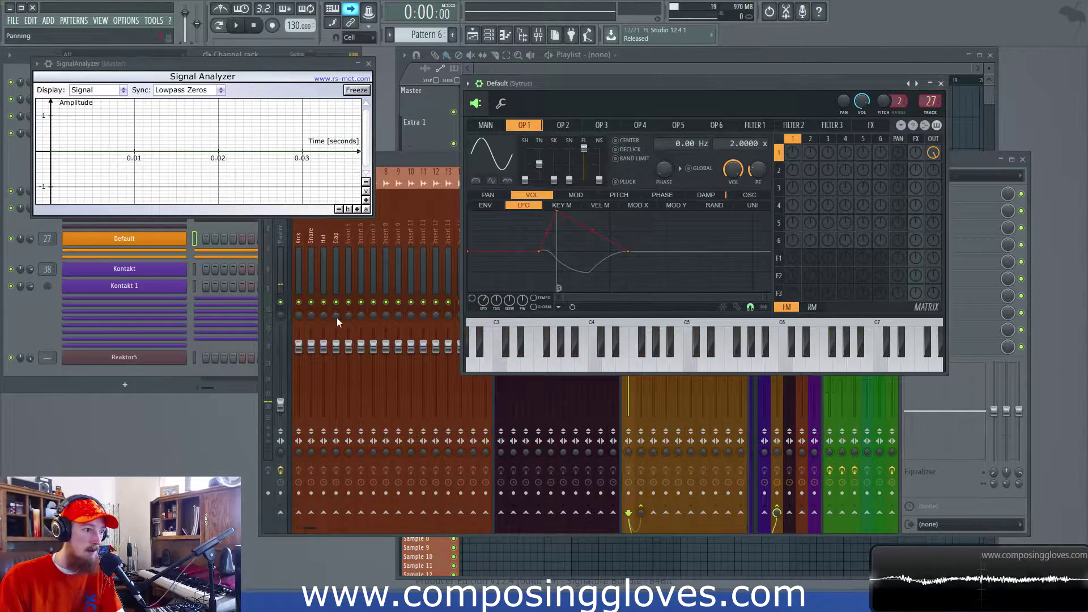
drag(781, 93, 776, 93)
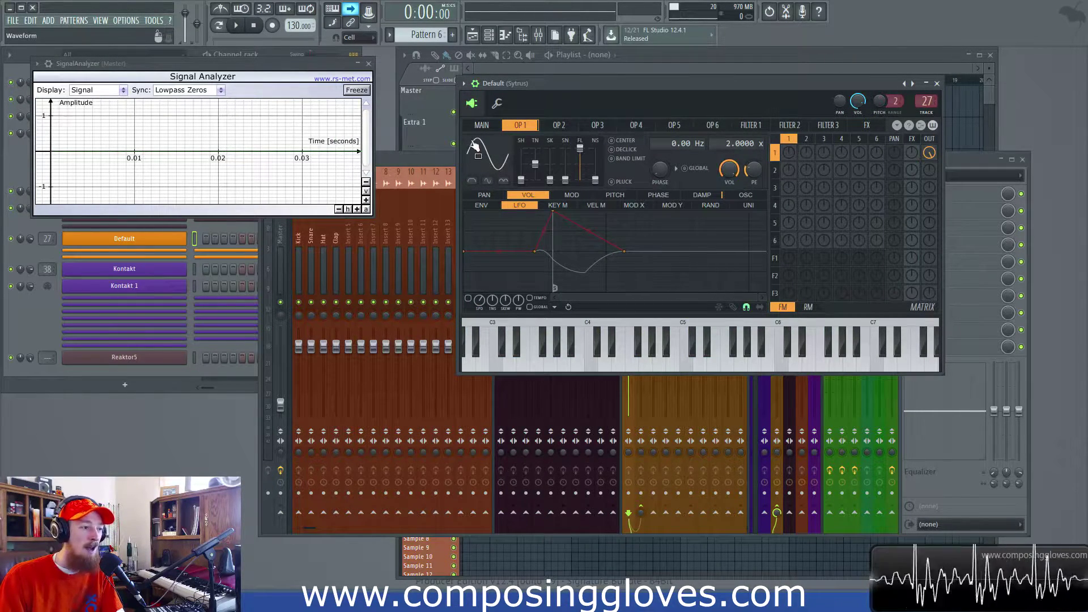
key(b)
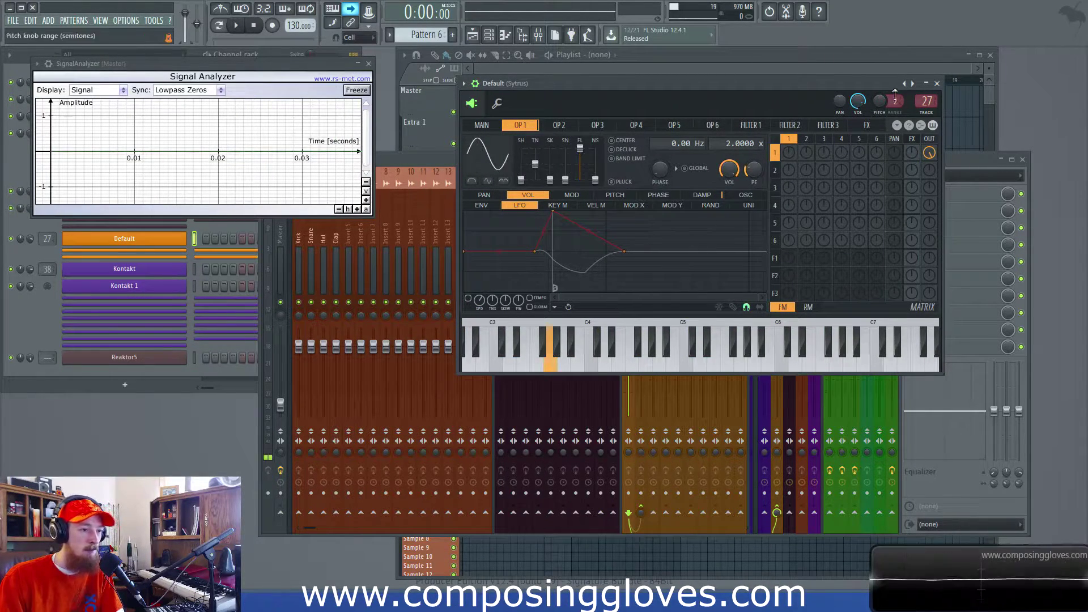
Step: Select operator 2 and raise its frequency modulation of operator 1 in the matrix, using Signal Analyzer's freeze to inspect the waveform
click(812, 156)
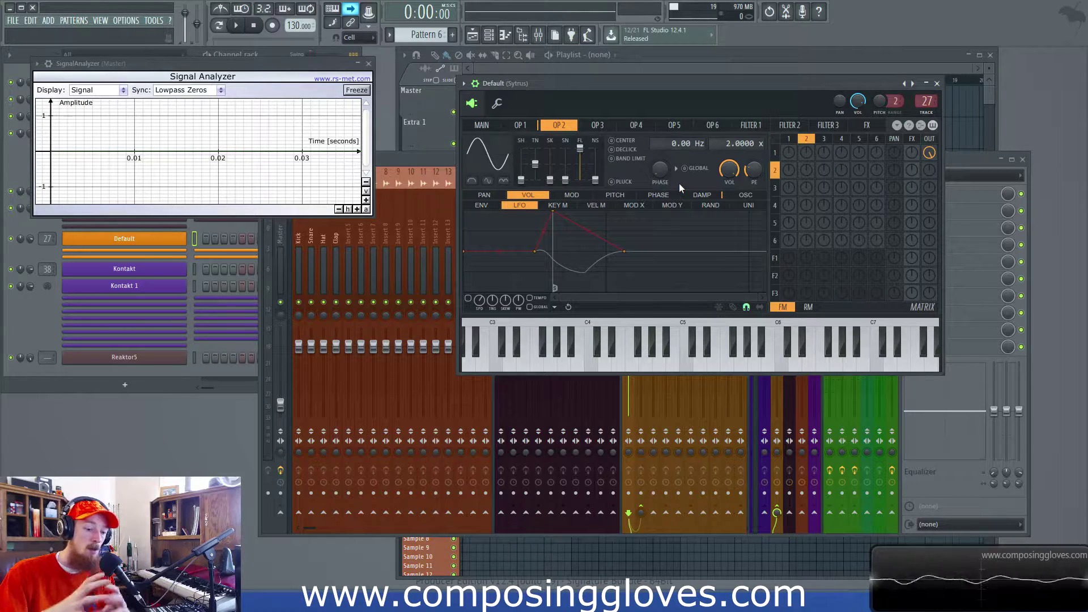
drag(806, 152, 806, 126)
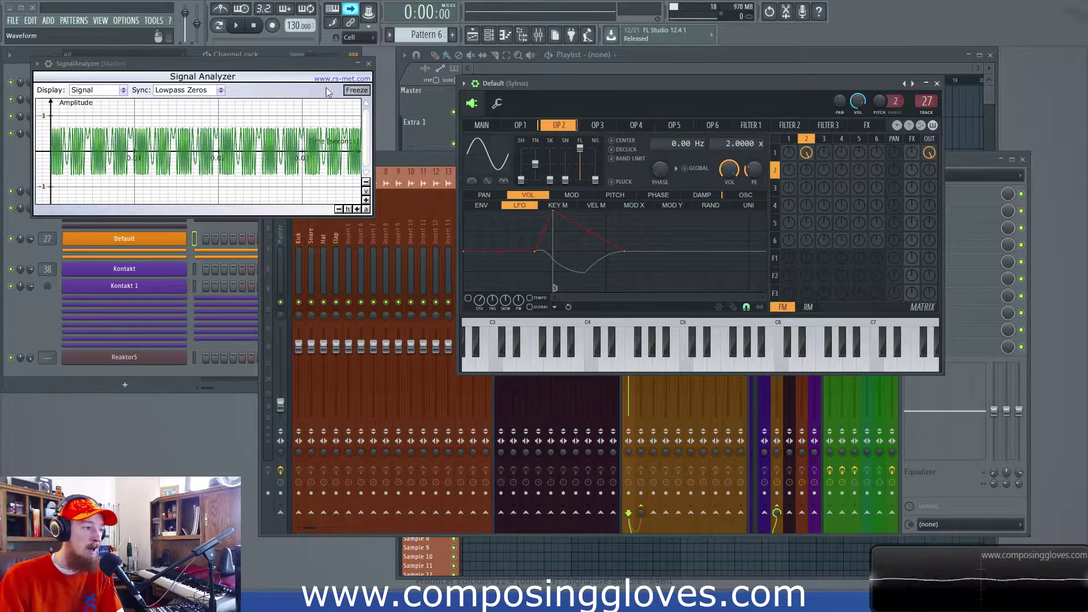
click(361, 91)
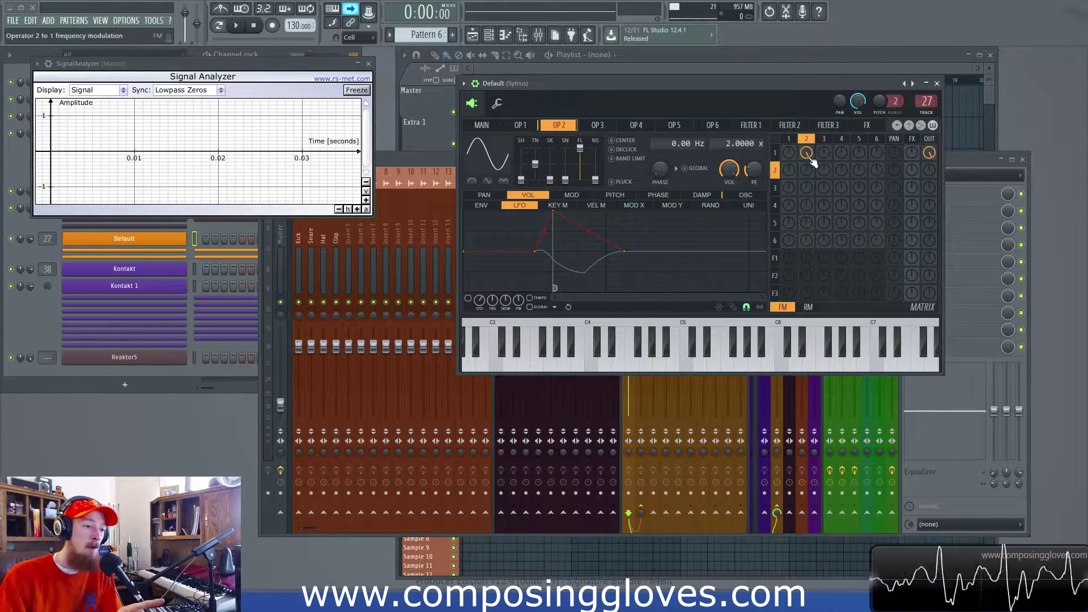
Step: Change operator 2's shape from a sine to a triangle wave
click(520, 125)
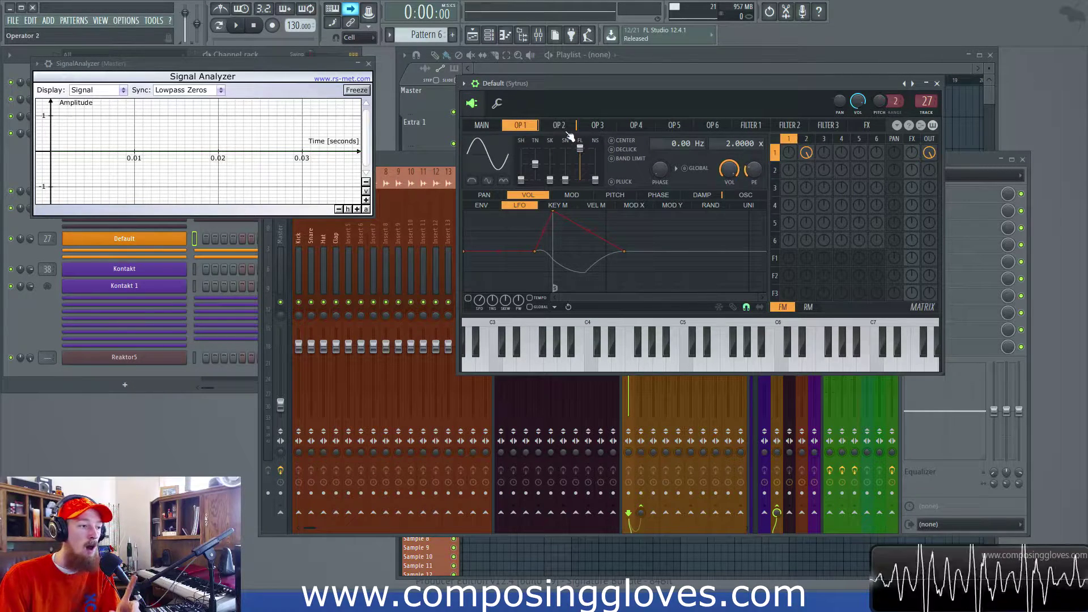
click(566, 128)
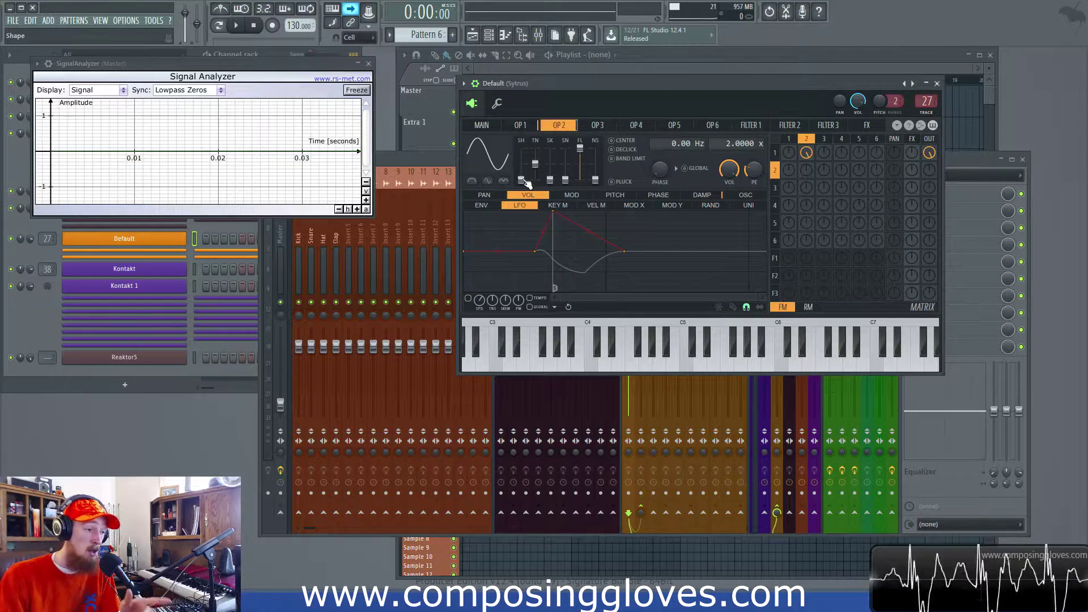
drag(521, 180, 521, 171)
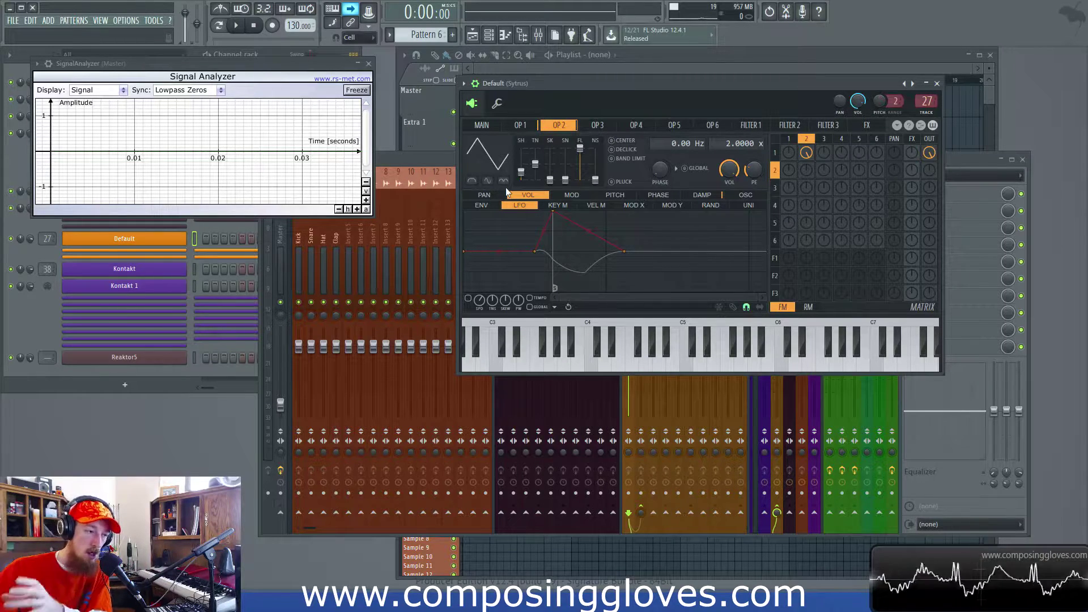
drag(521, 171, 521, 171)
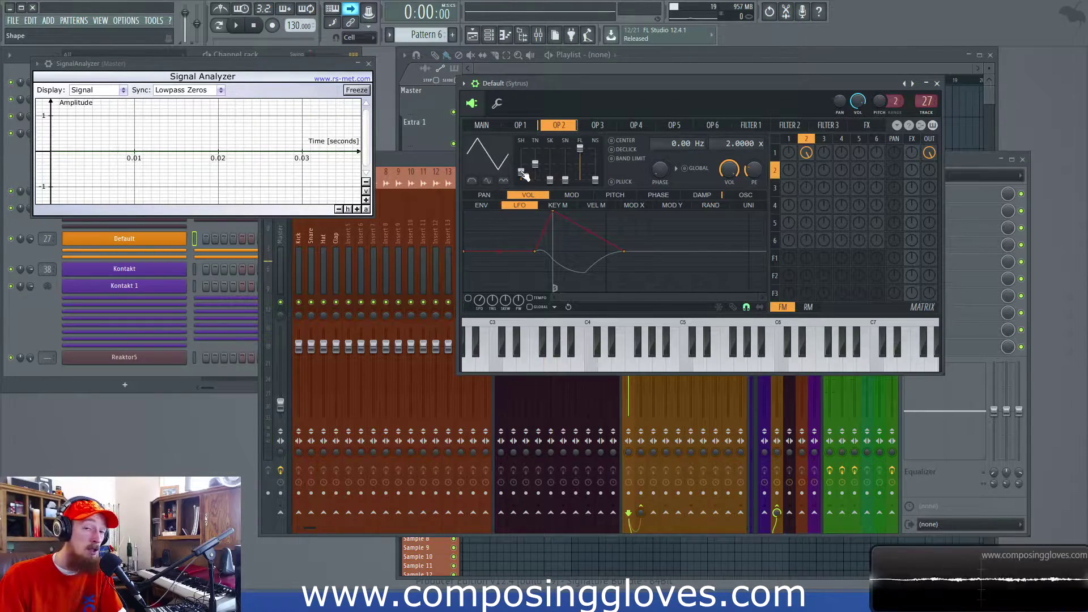
Step: Raise operator 2's shape from a triangle to a sawtooth wave, play a test note and compare it with operator 1's sine
drag(521, 172, 521, 167)
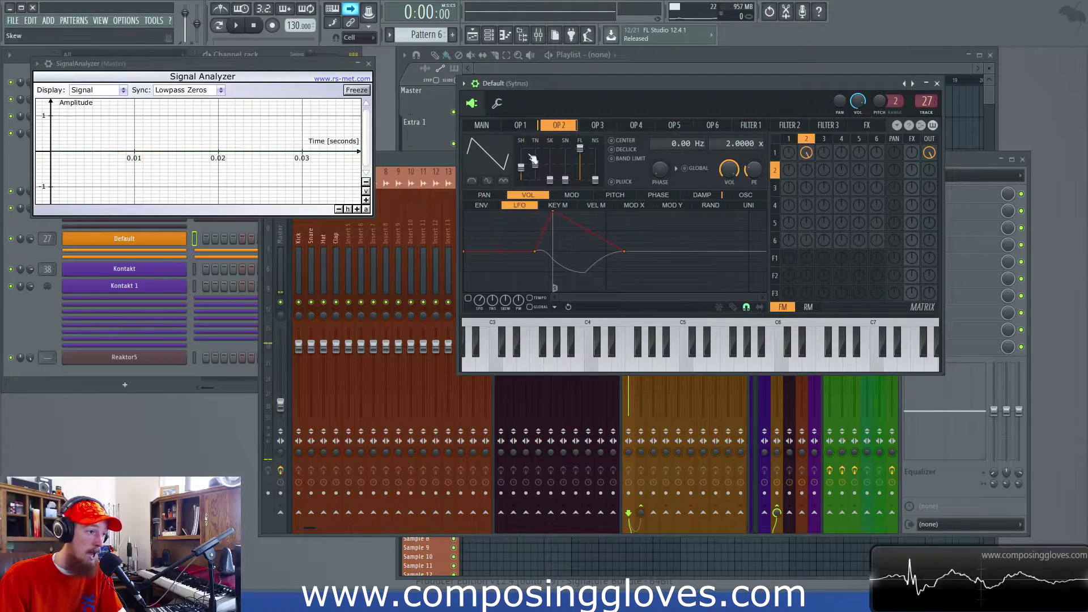
drag(526, 170, 526, 166)
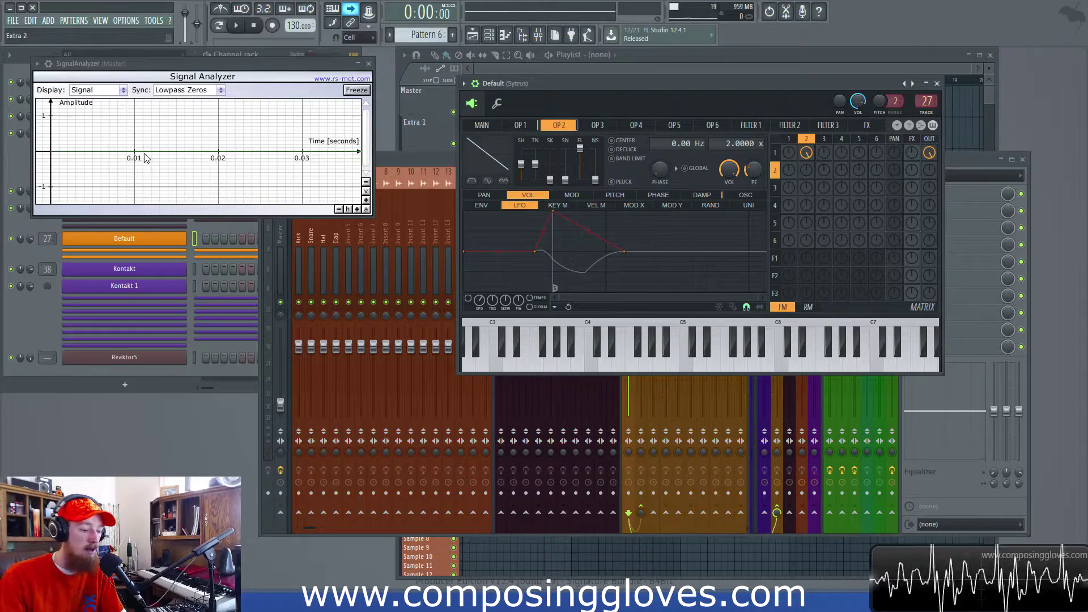
key(b)
click(521, 124)
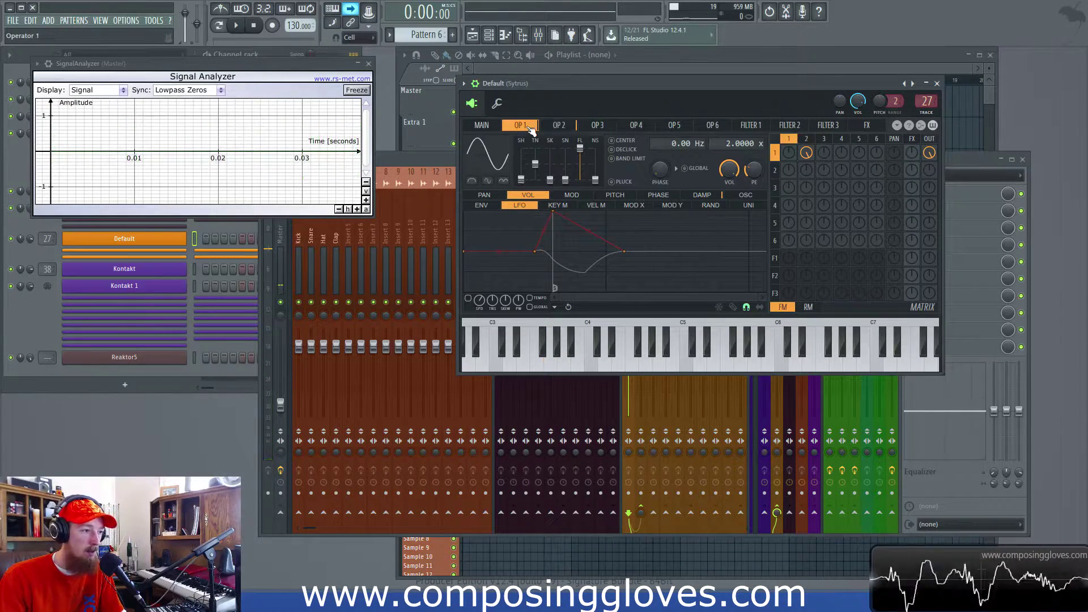
click(555, 126)
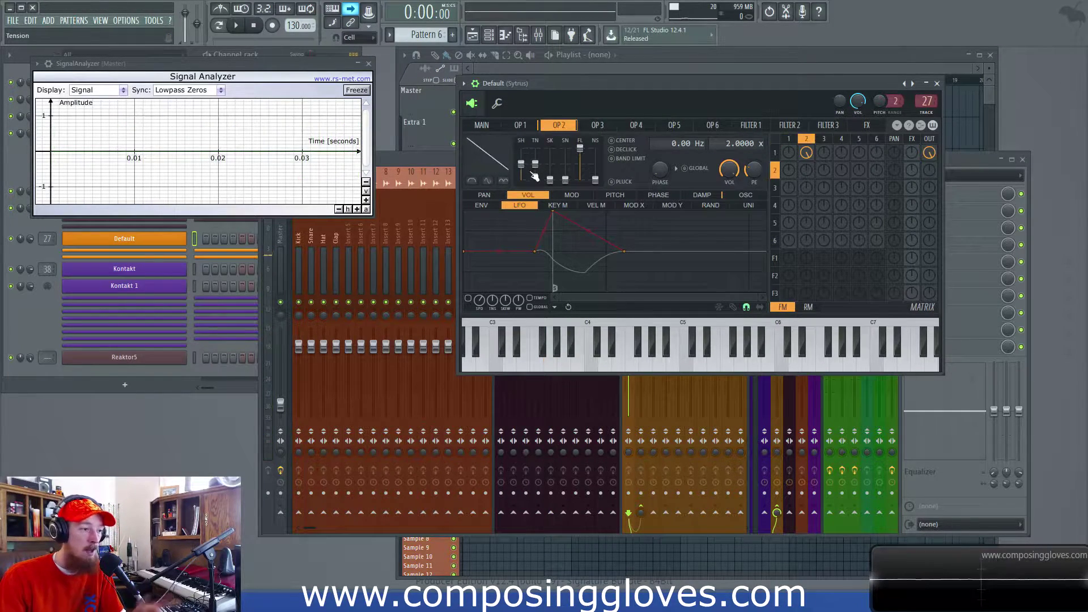
Step: Morph operator 2's sawtooth into a square wave, freezing Signal Analyzer on an in-between shape to inspect the modulated waveform
drag(524, 168, 524, 164)
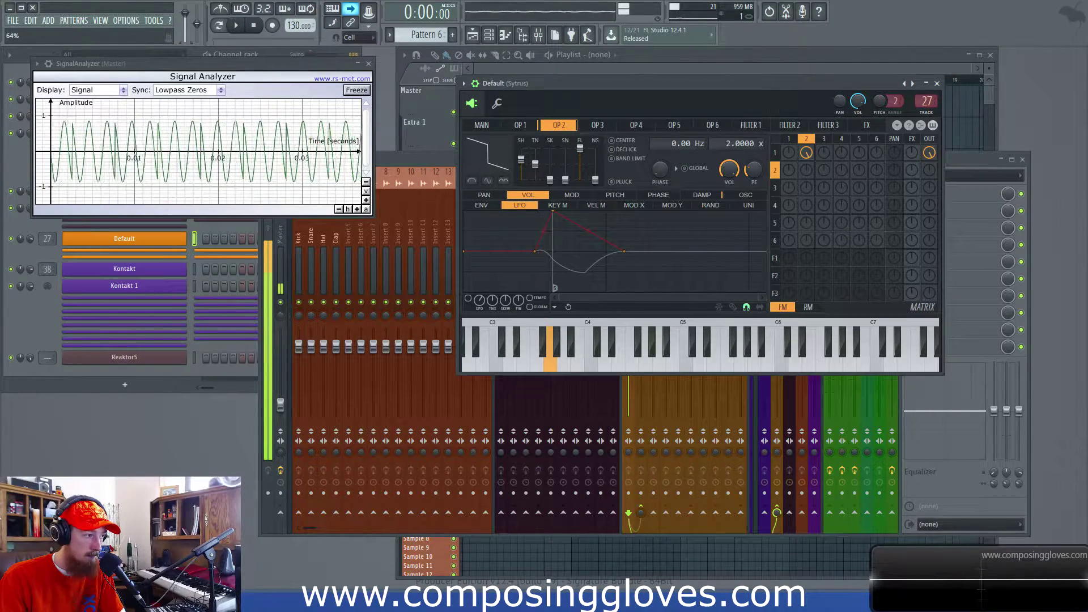
click(356, 90)
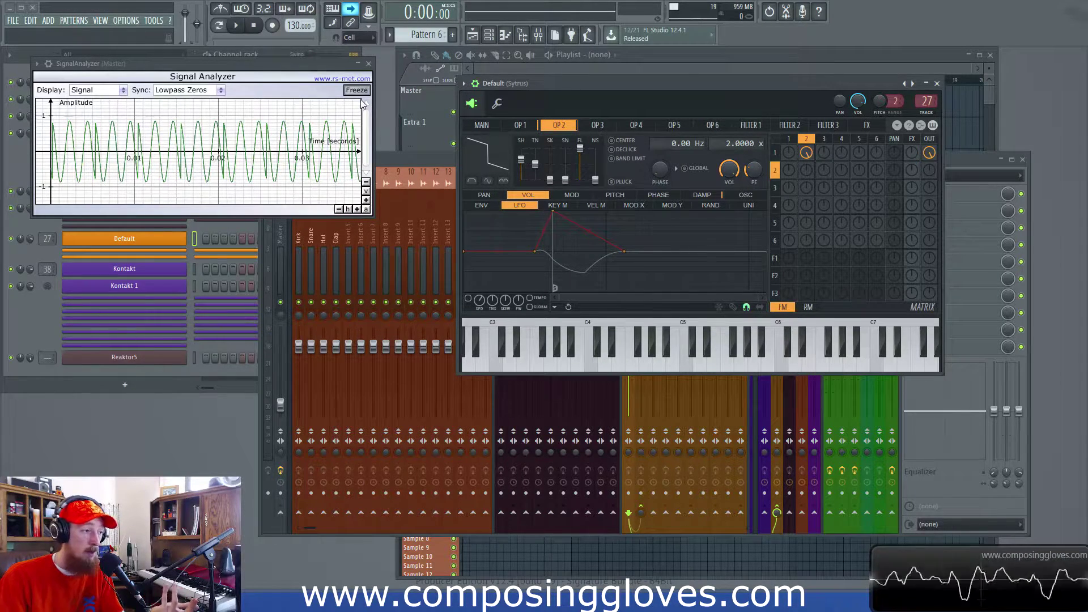
drag(526, 153, 525, 155)
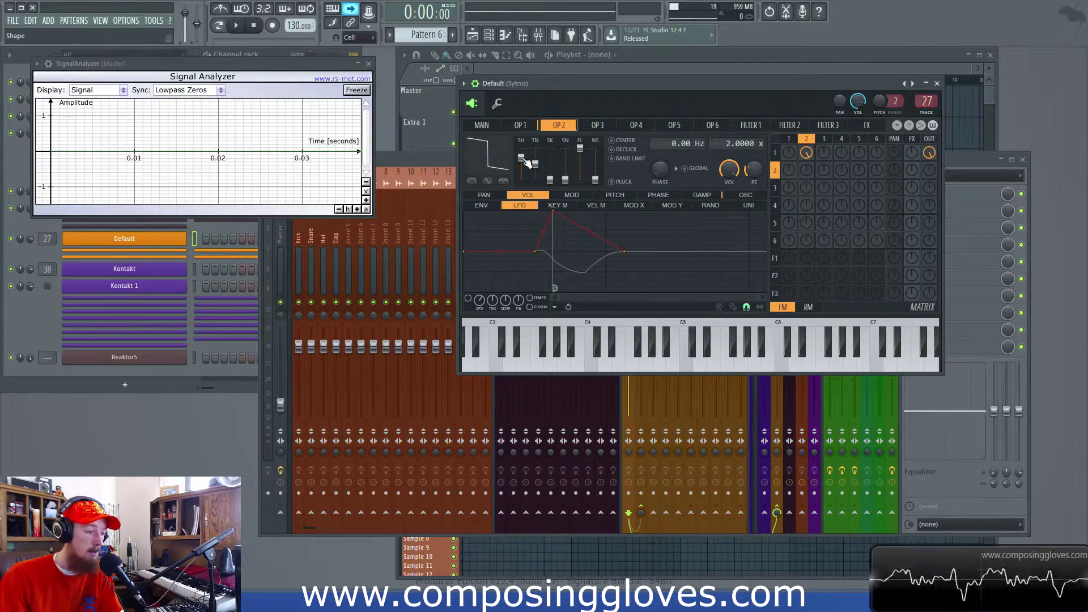
drag(527, 163, 528, 158)
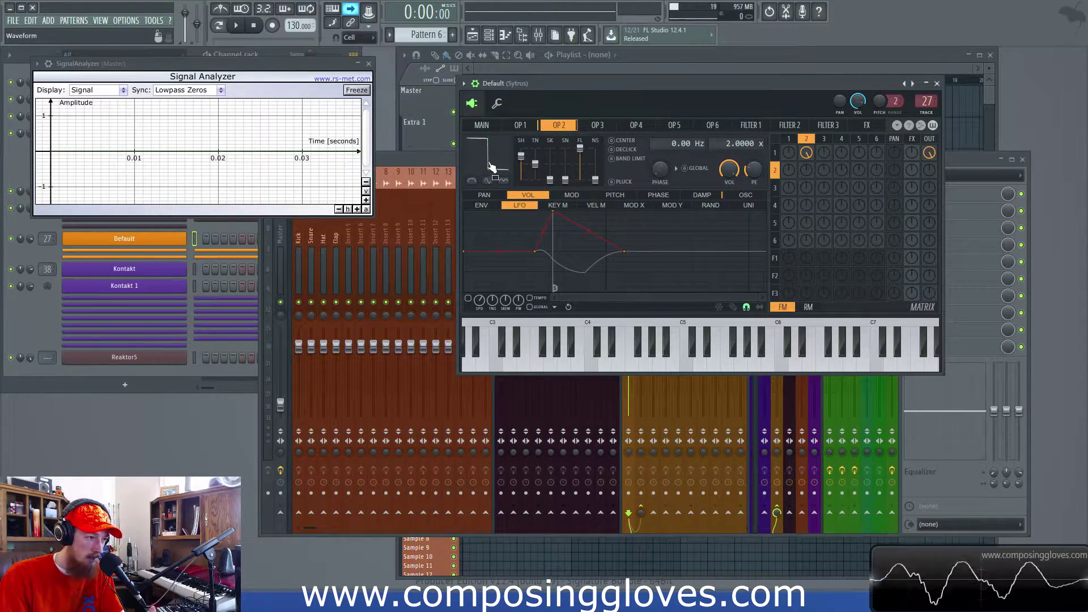
drag(521, 155, 521, 154)
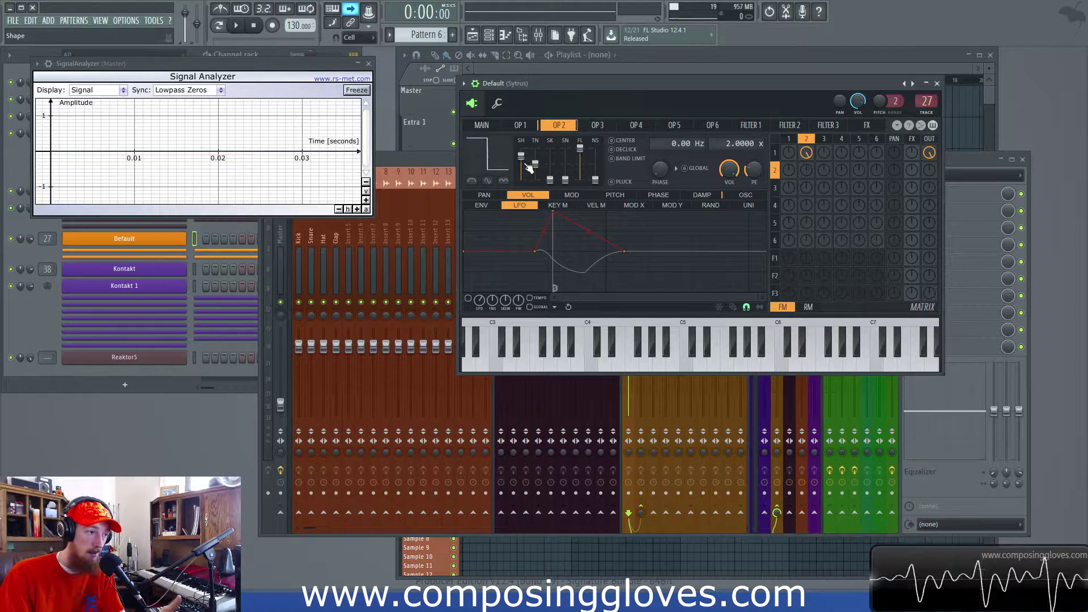
drag(522, 157, 522, 160)
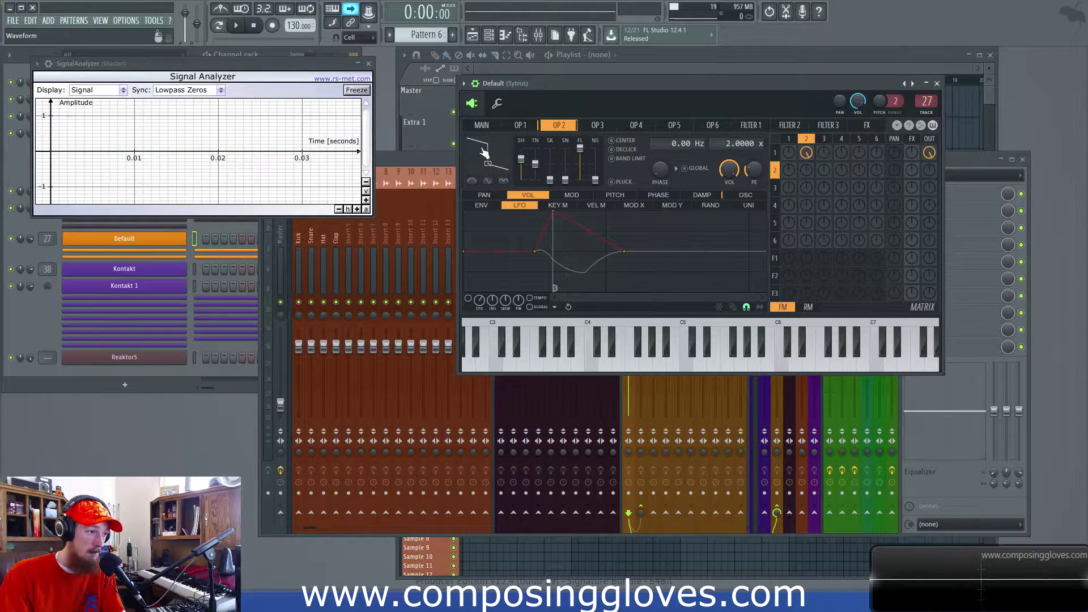
drag(526, 169, 526, 164)
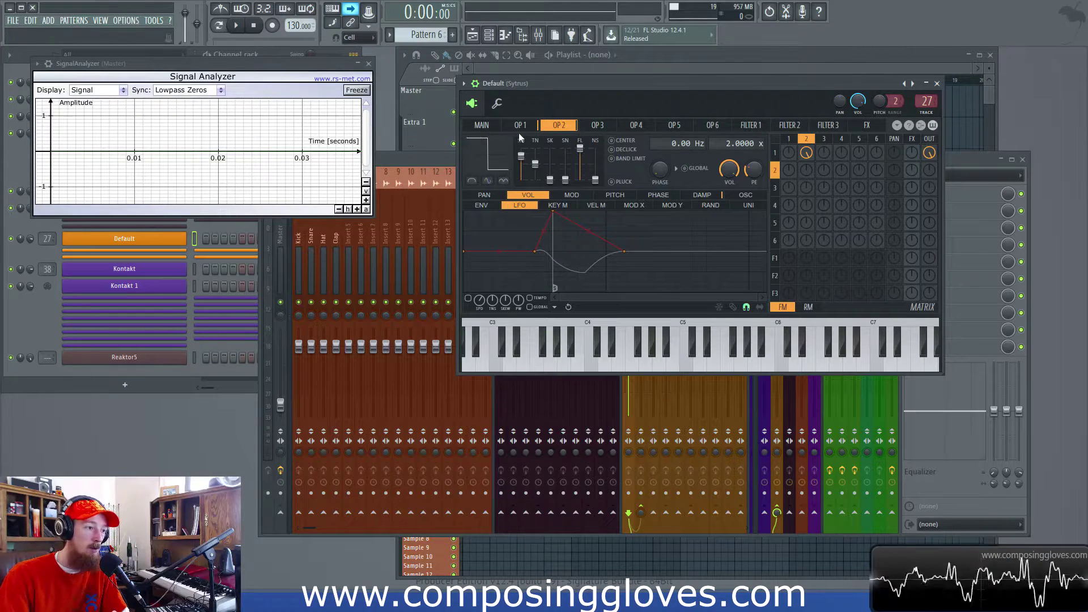
mouse_move(521, 154)
mouse_down()
mouse_move(521, 179)
mouse_move(521, 155)
mouse_up()
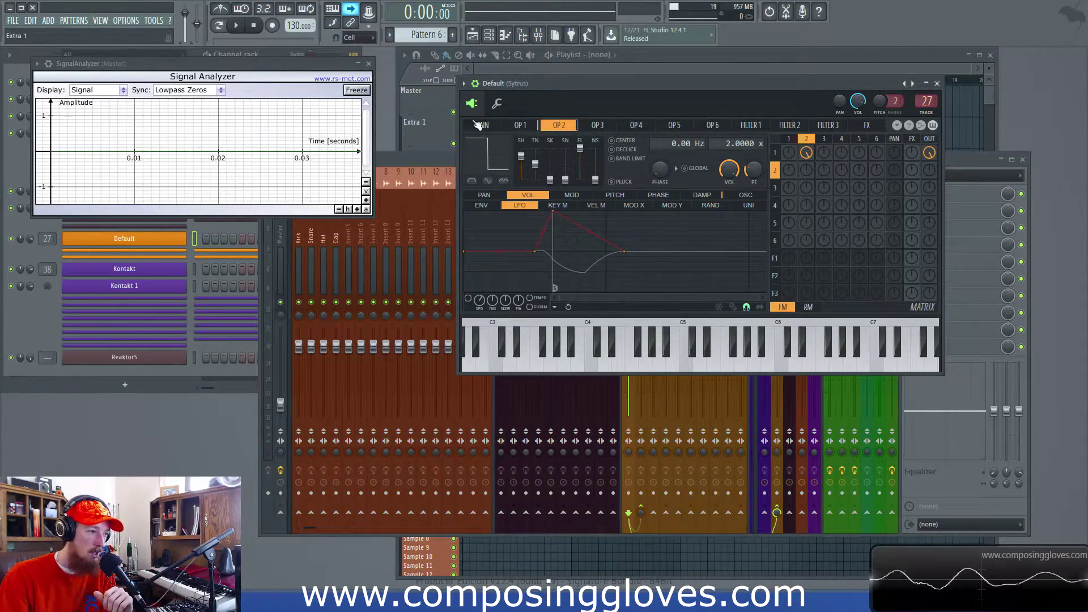
Step: Change operator 1's shape to a square wave and compare it with operator 2's square while playing a test note
click(791, 145)
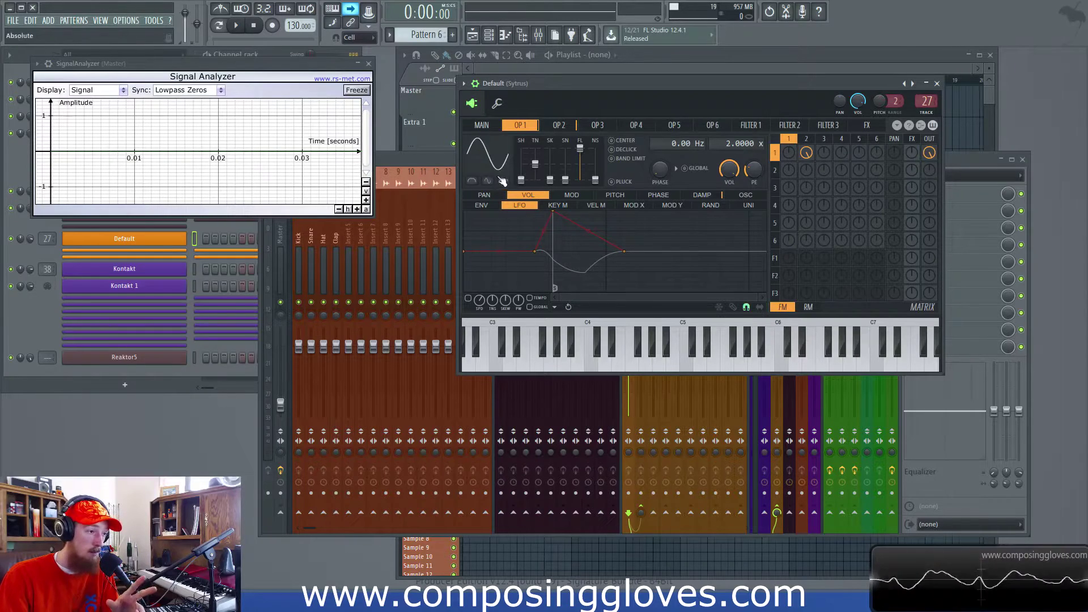
drag(521, 180, 521, 154)
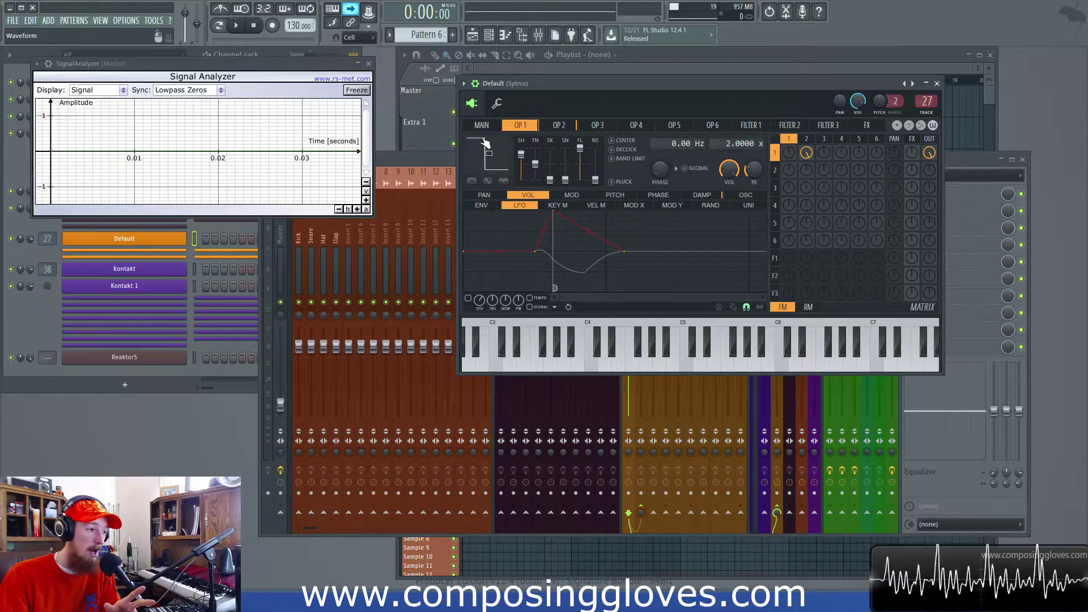
click(554, 130)
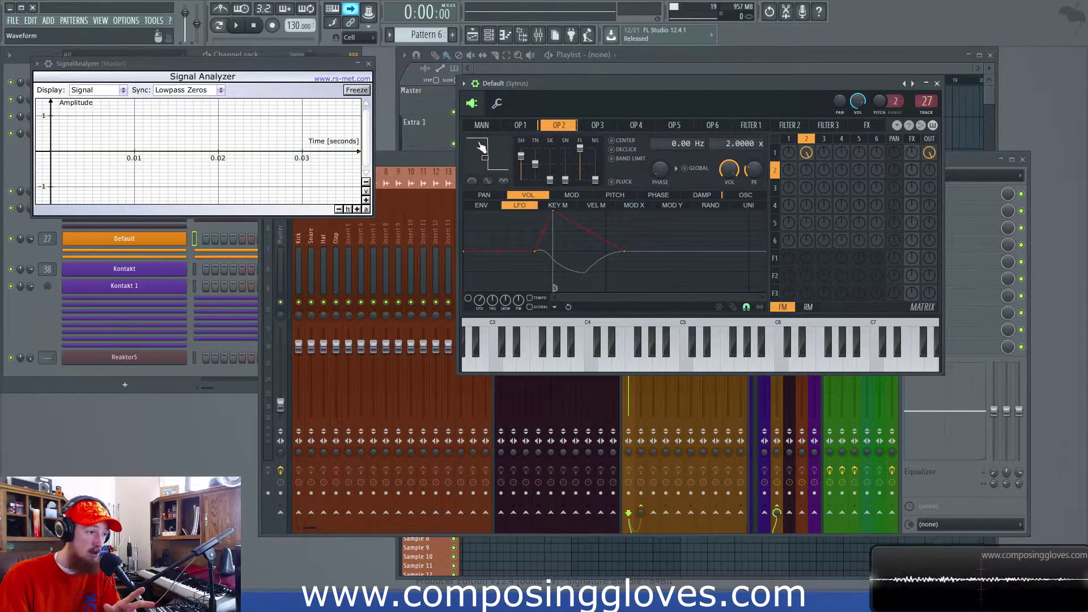
click(526, 125)
click(552, 130)
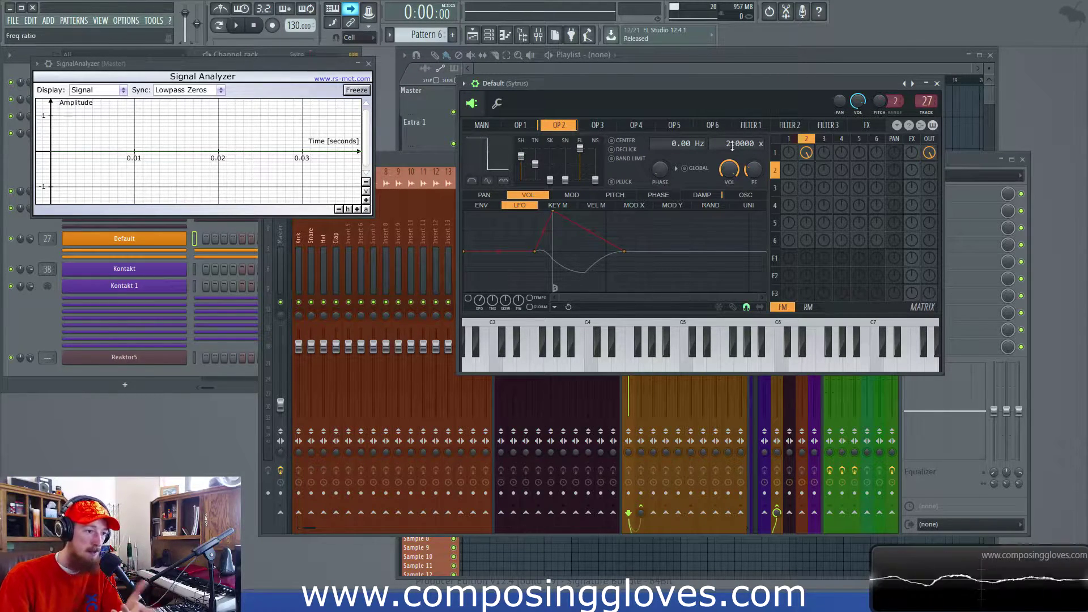
click(522, 126)
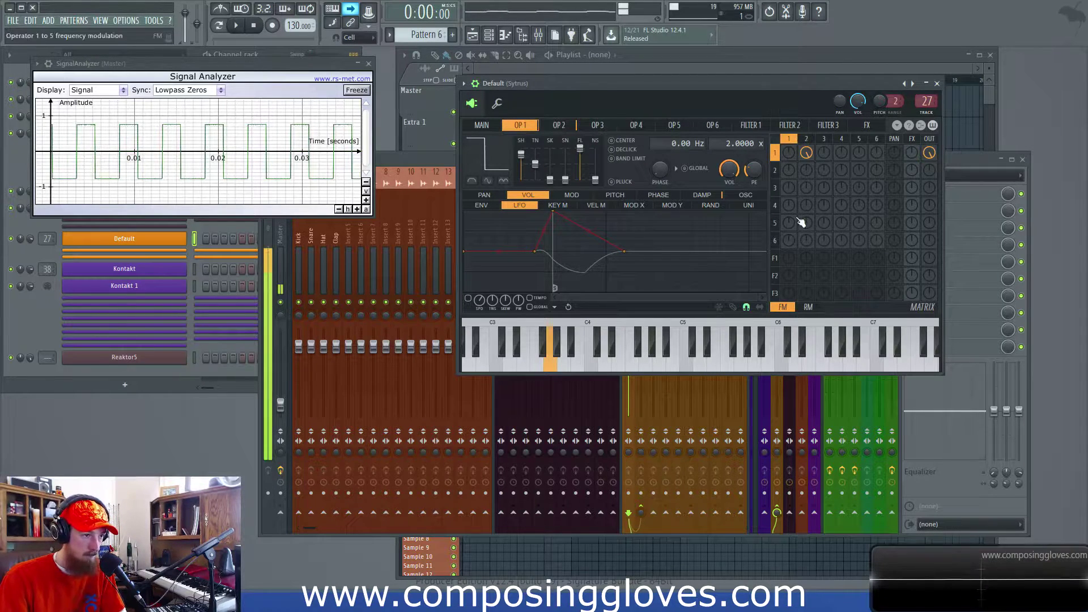
click(562, 126)
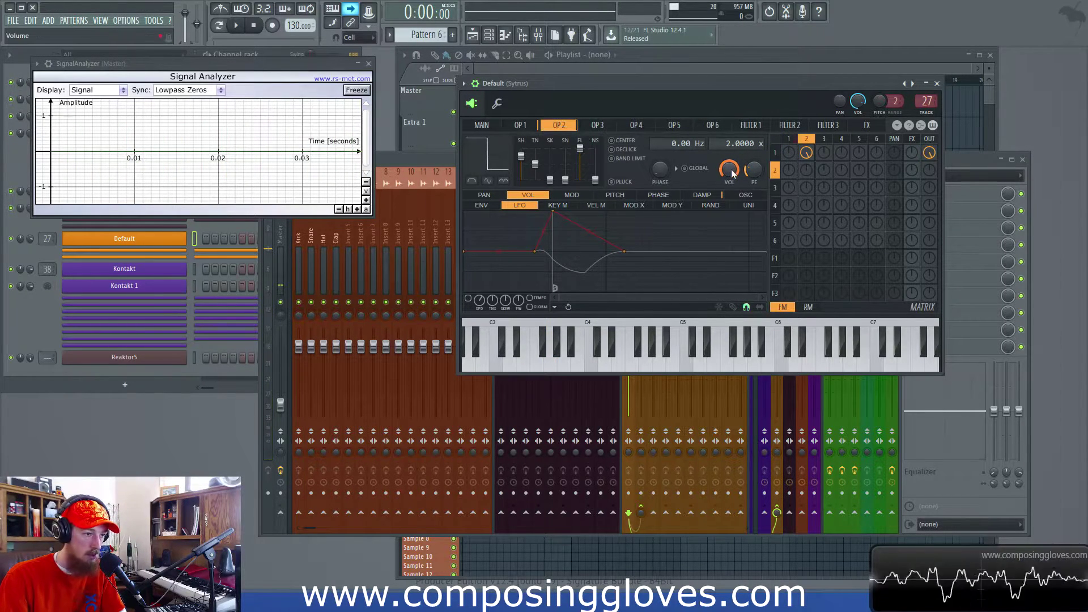
Step: Try operator 2's volume control and adjust operator 1's shape around the square wave
drag(732, 167, 732, 175)
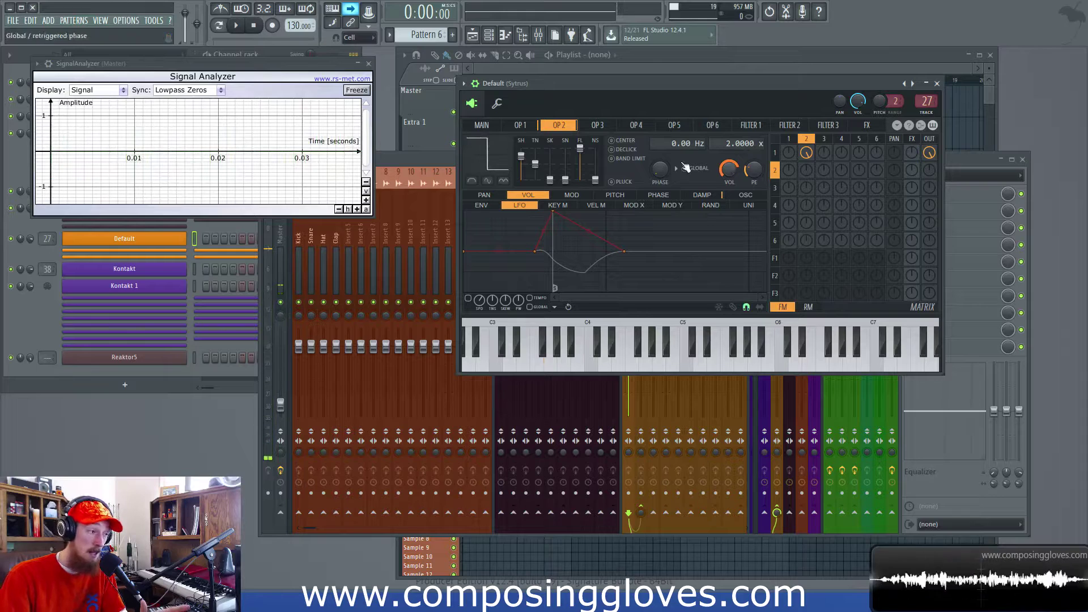
click(486, 150)
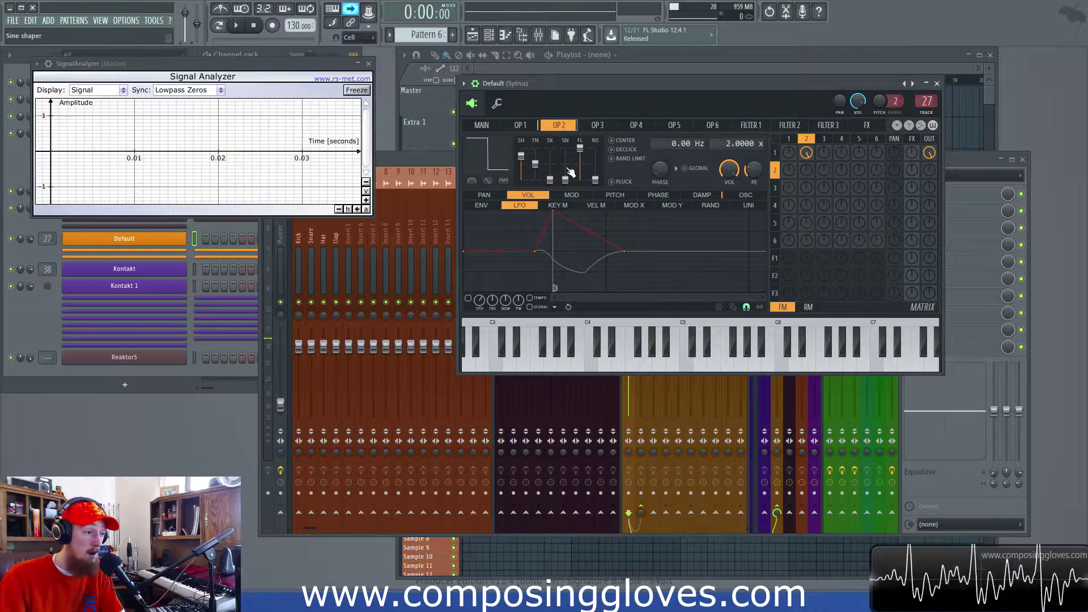
click(521, 125)
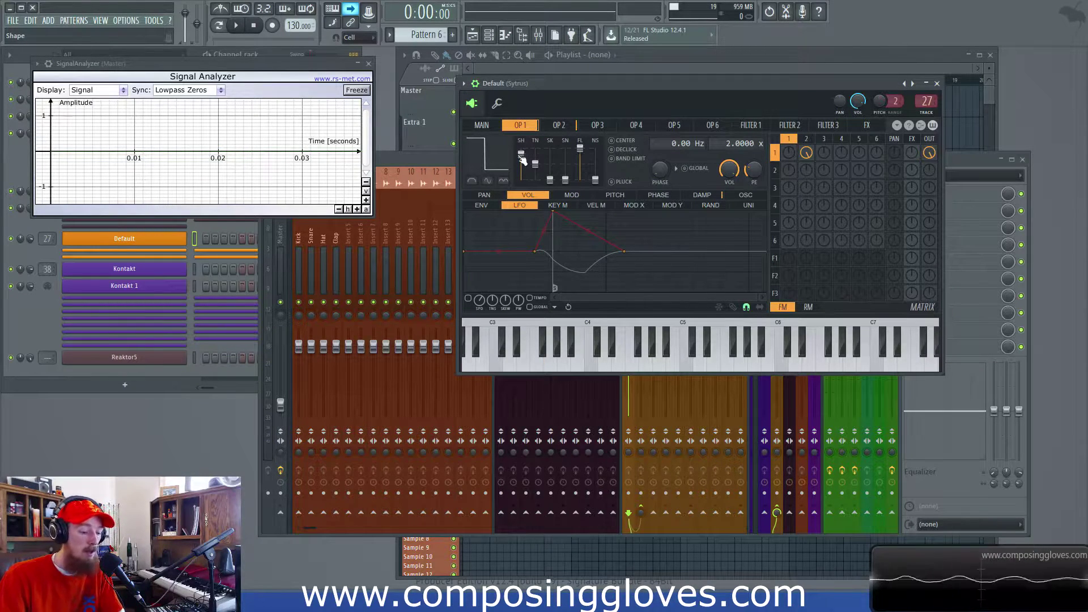
drag(527, 158, 526, 154)
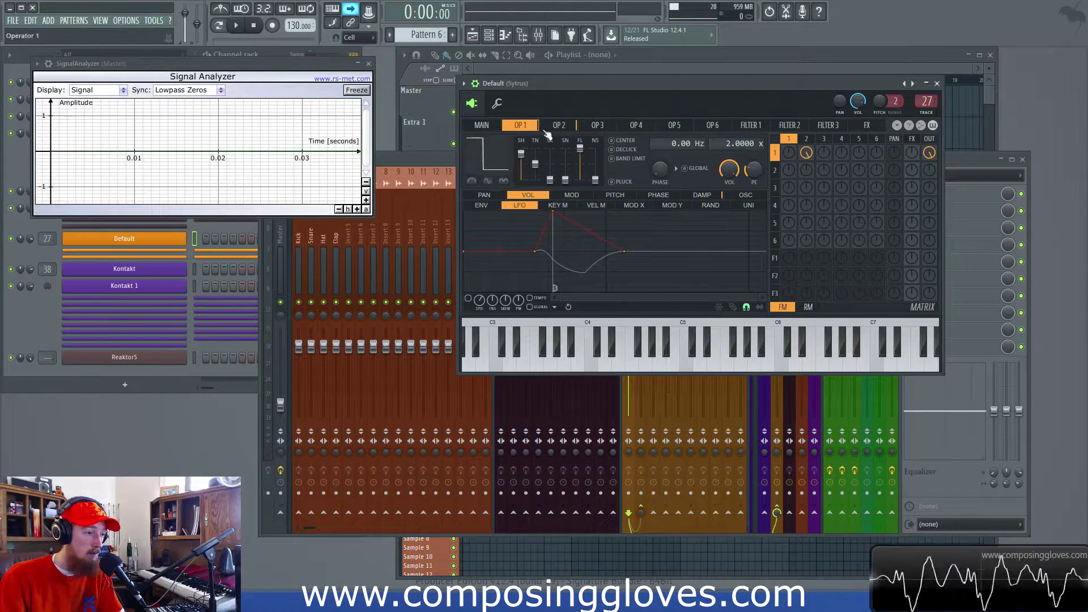
Step: Switch to Monark in the Reaktor5 channel and try oscillator 3's saw waveform before setting it to pulse
click(46, 326)
click(136, 358)
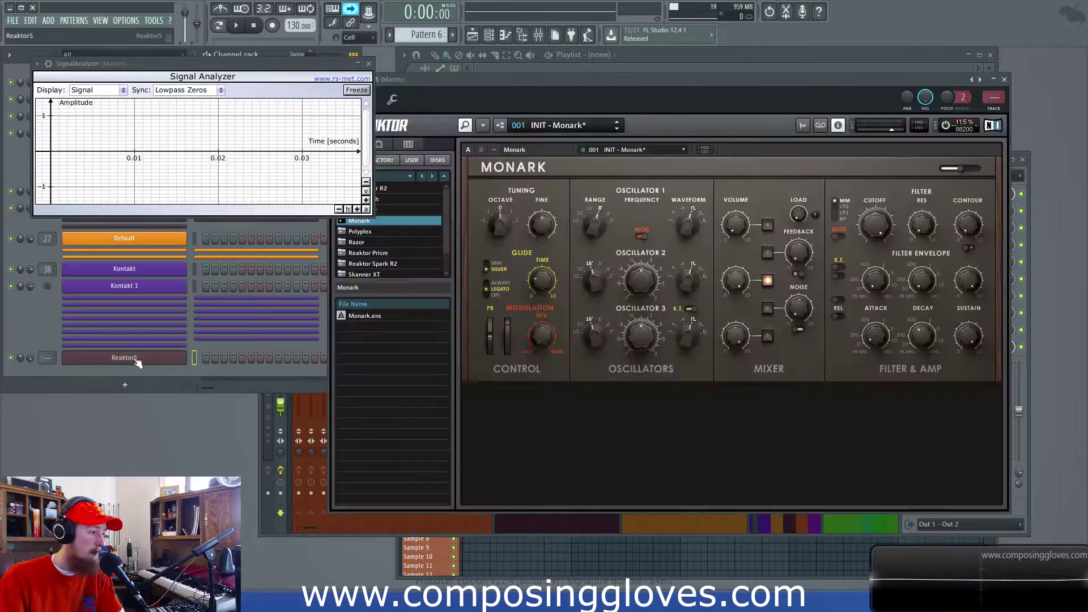
drag(686, 79, 709, 48)
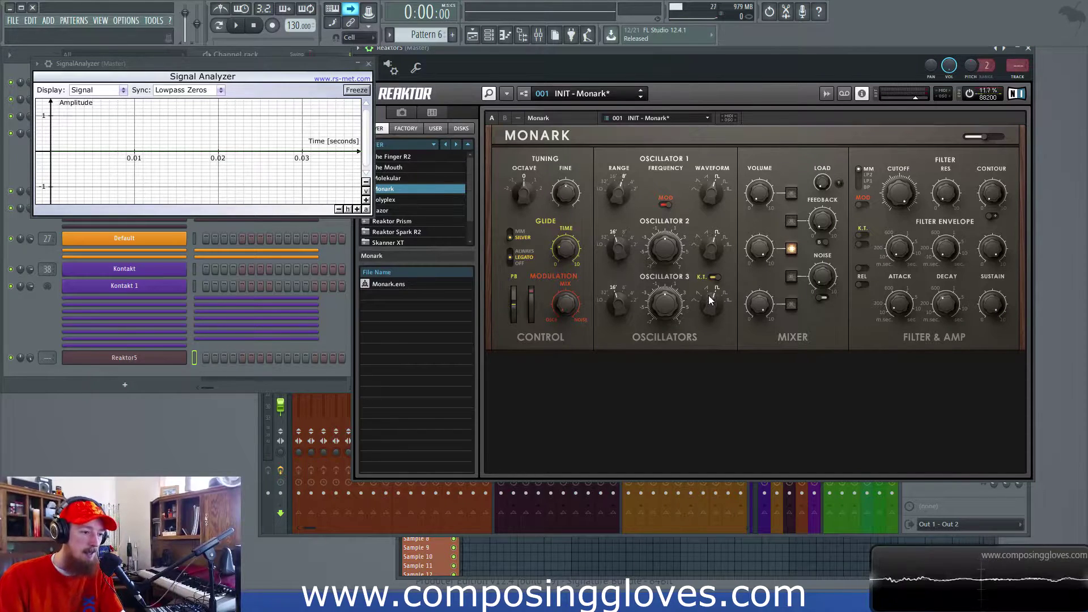
mouse_move(709, 302)
mouse_down()
mouse_move(707, 317)
mouse_move(711, 292)
mouse_move(709, 307)
mouse_up()
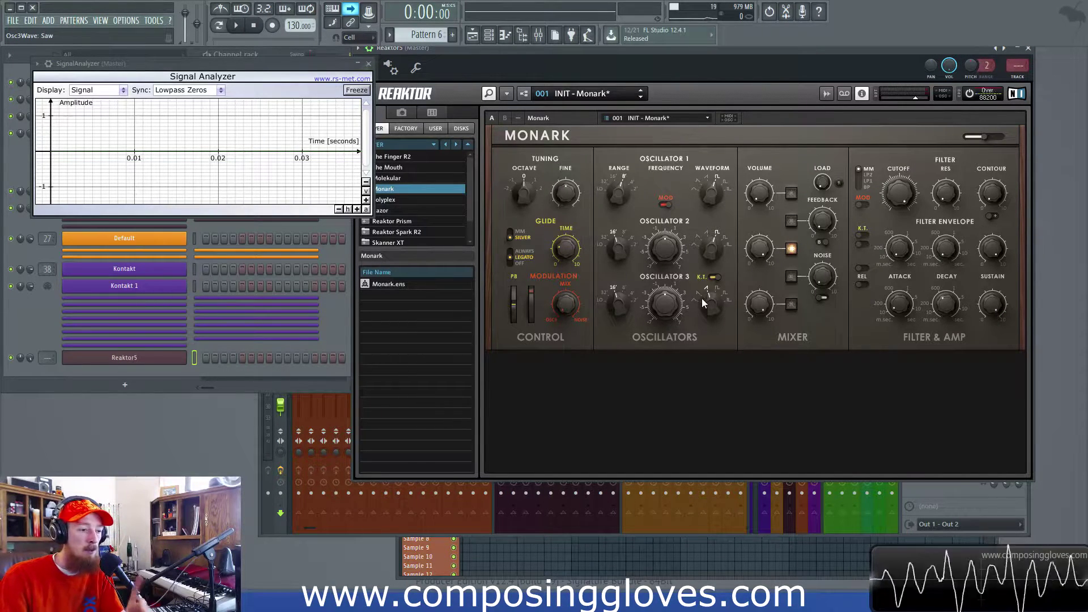
click(715, 242)
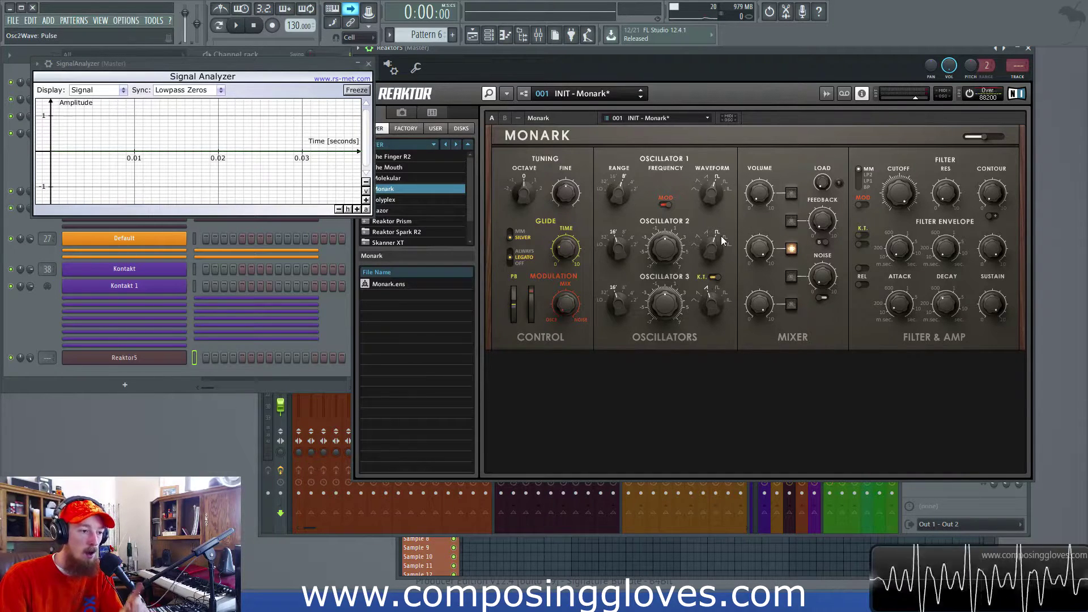
click(710, 300)
click(710, 300)
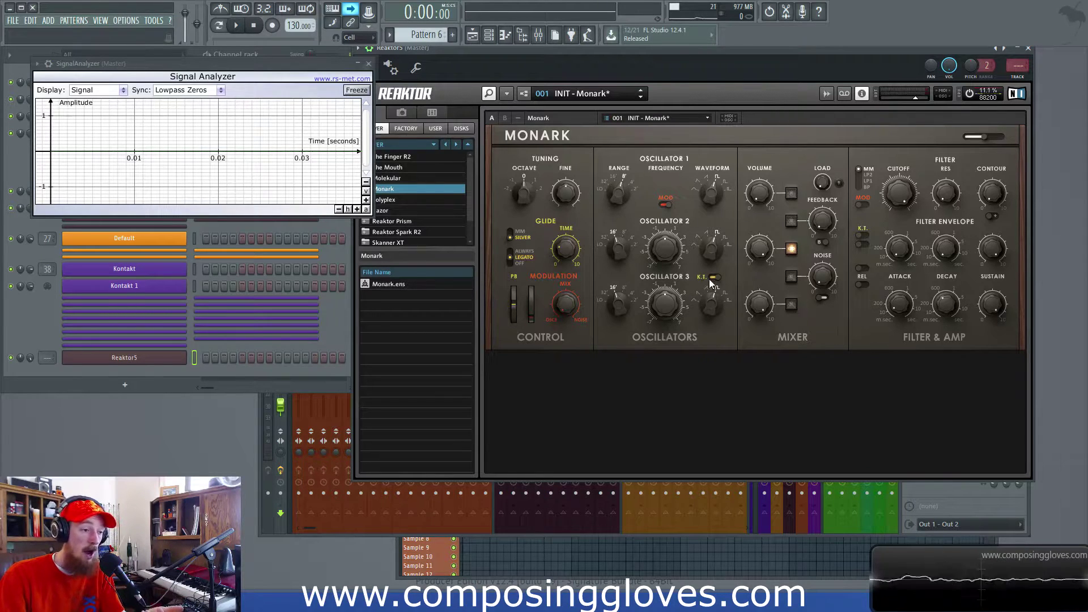
Step: Reposition the Monark window and sweep its modulation wheel up and back down to 0
drag(642, 48, 598, 54)
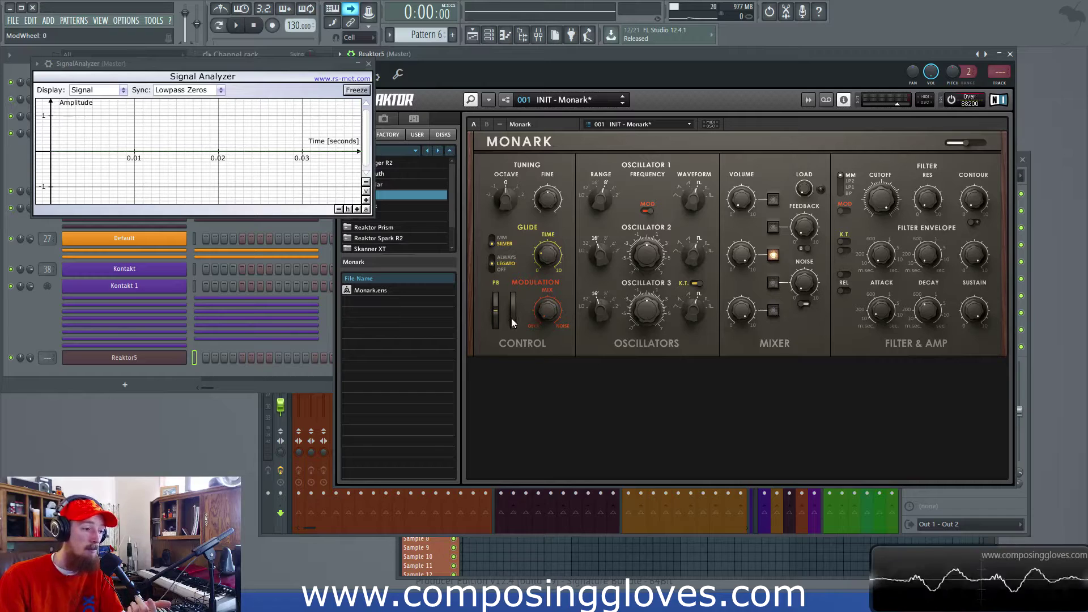
drag(515, 325, 509, 275)
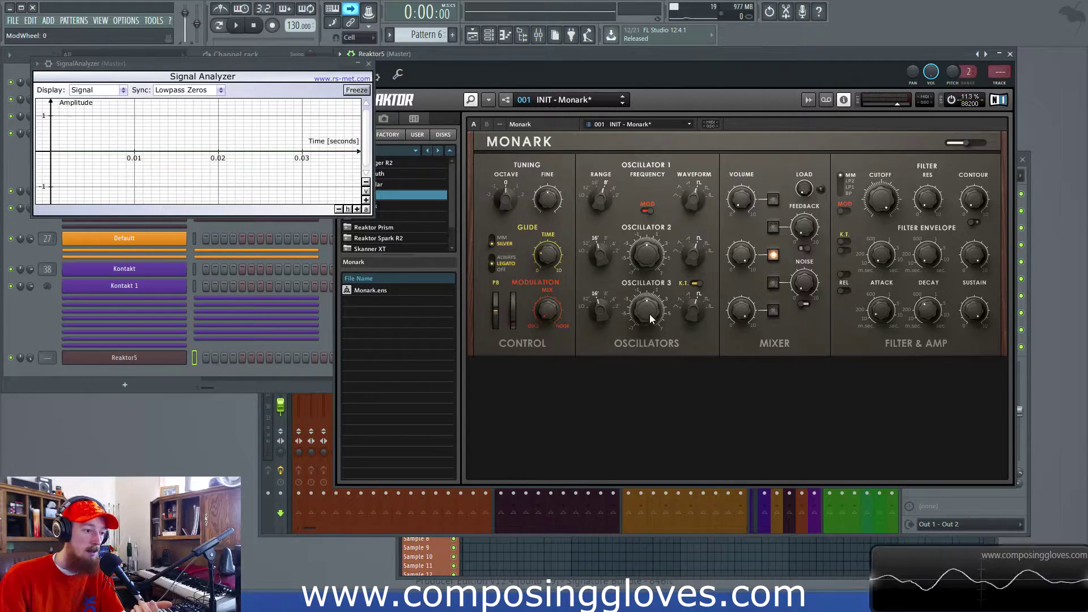
drag(512, 317, 518, 307)
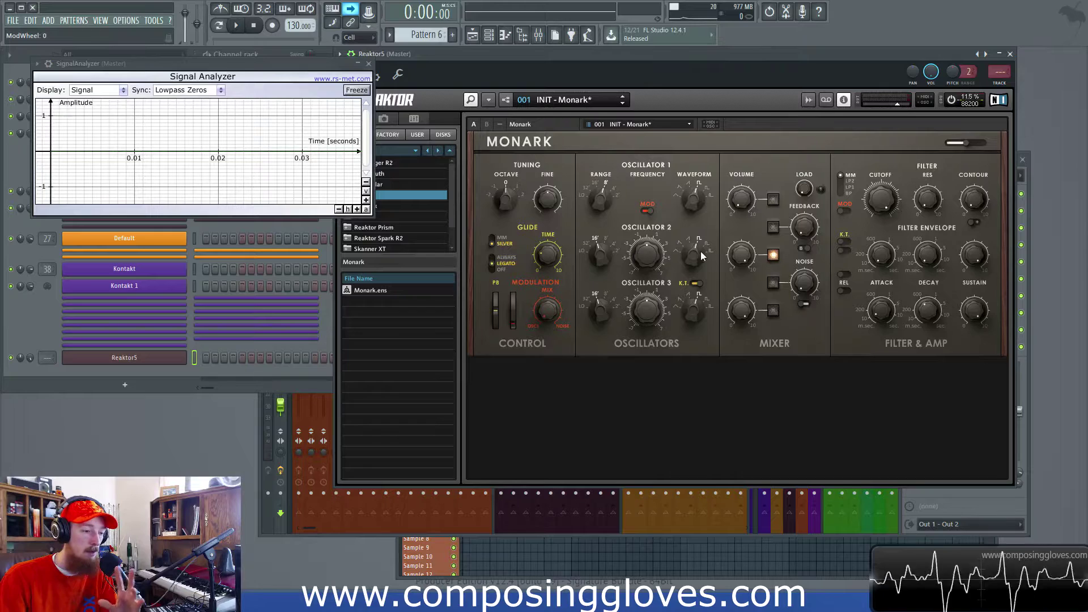
Step: Compare Sytrus operator 1 with Monark, and raise Monark's modulation wheel to 127 while playing a note before lowering it again
click(120, 243)
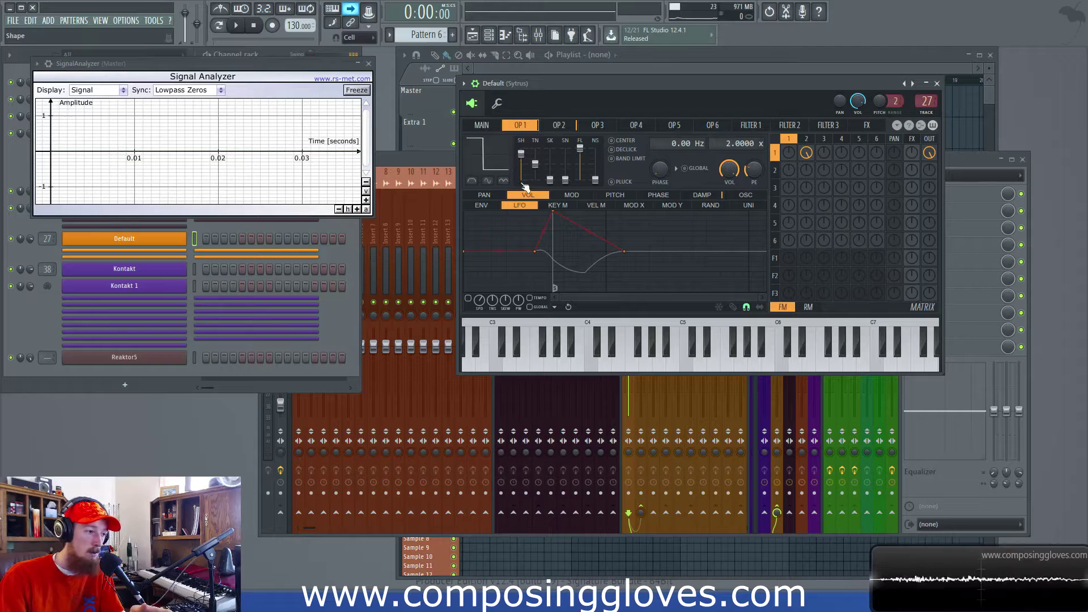
click(132, 358)
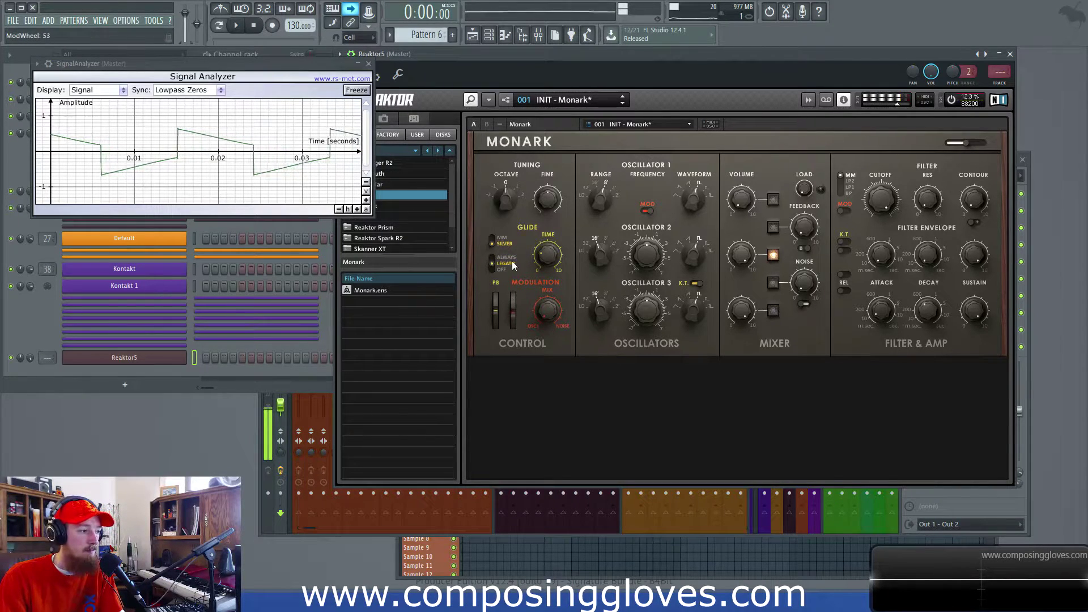
mouse_move(512, 288)
mouse_down()
mouse_move(512, 328)
mouse_move(509, 284)
mouse_up()
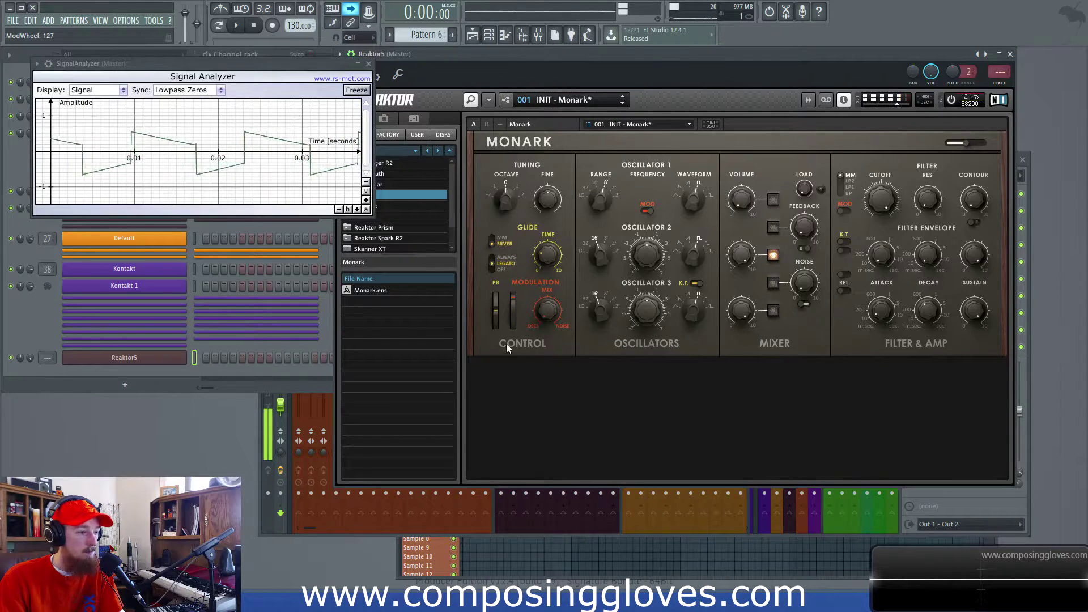
Step: Adjust oscillator 3's frequency in Monark and set its keyboard tracking to On
drag(637, 316, 638, 310)
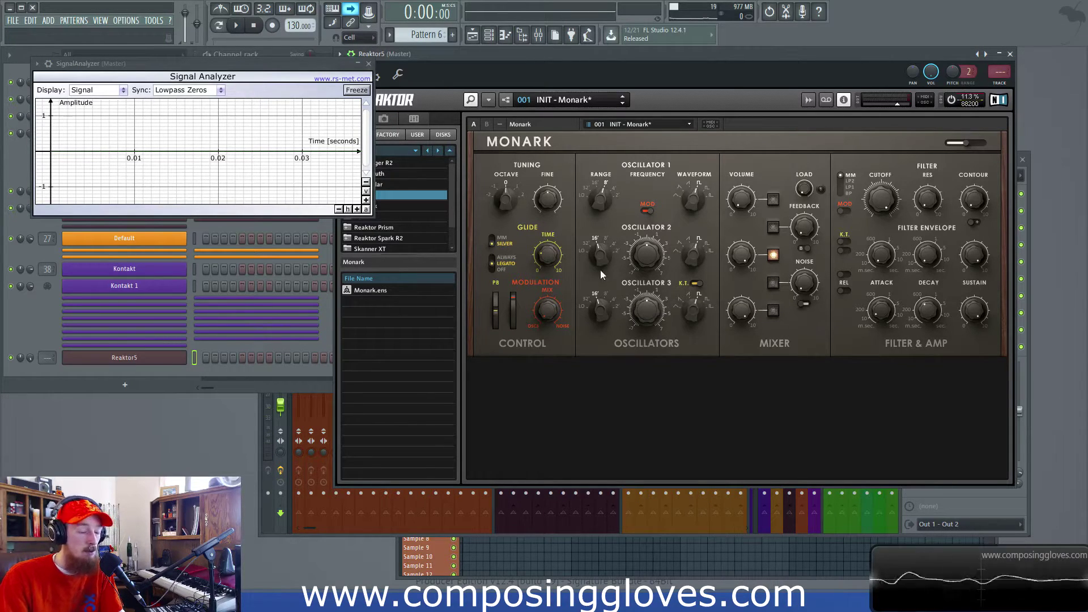
click(696, 283)
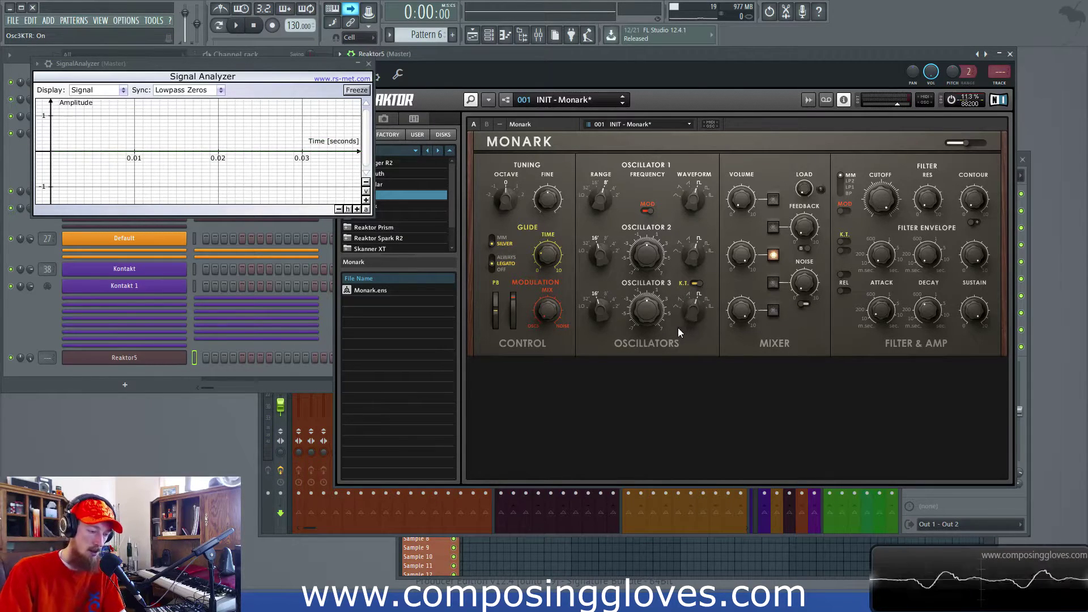
Step: Try oscillator 3's keyboard tracking off and on, and audition its different waveforms in Monark while playing notes
click(643, 308)
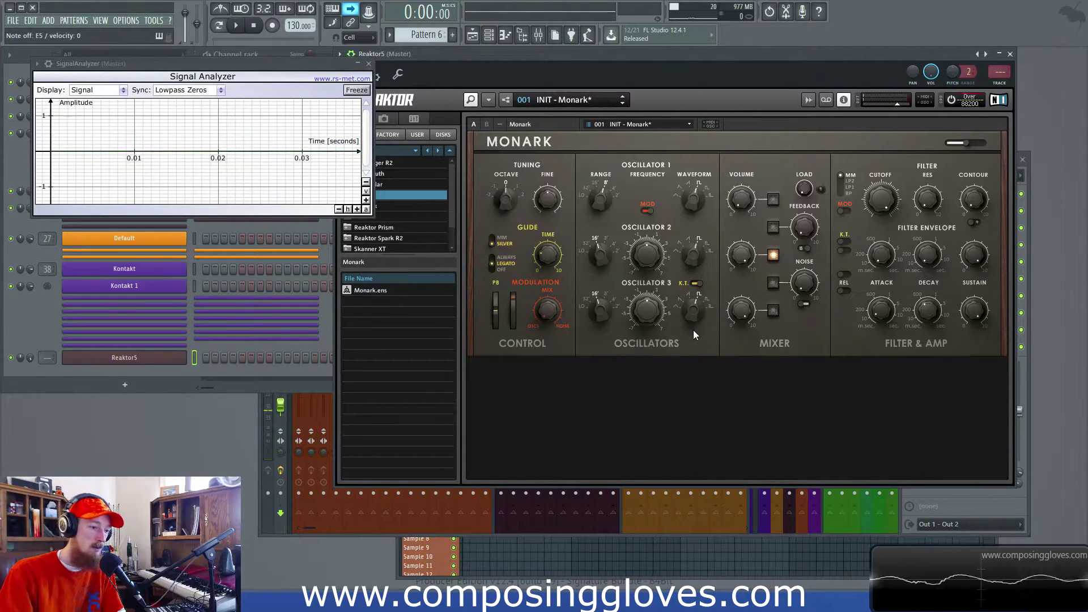
click(695, 283)
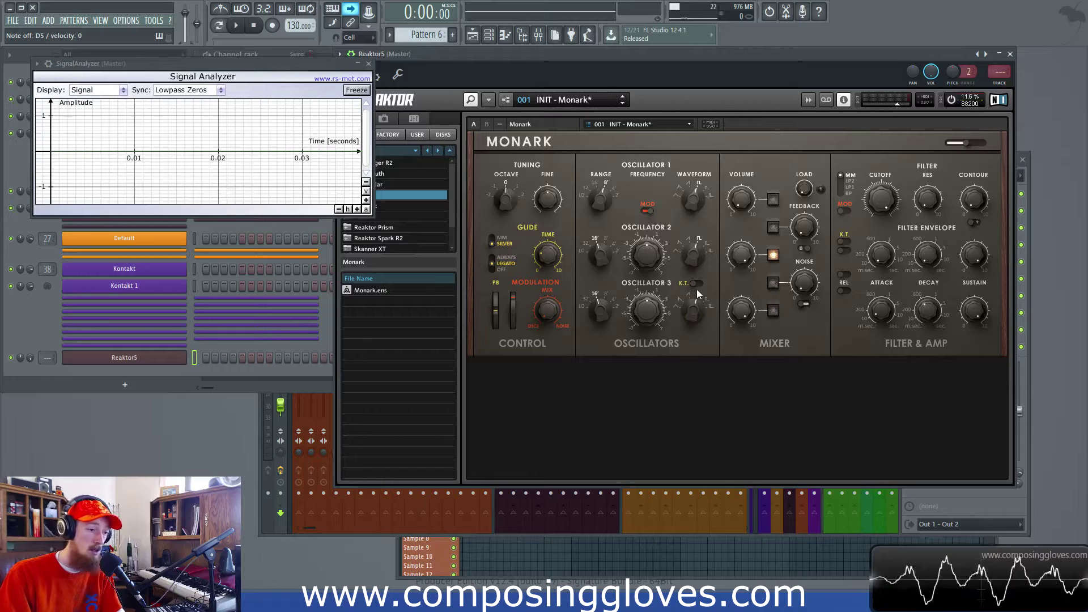
drag(697, 303, 700, 305)
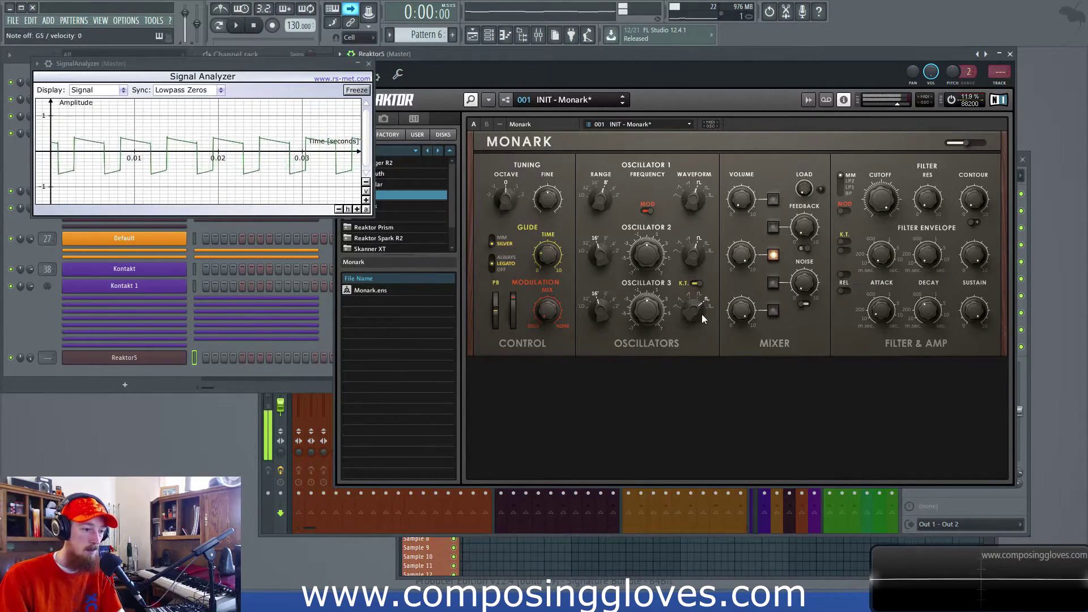
drag(699, 314, 694, 308)
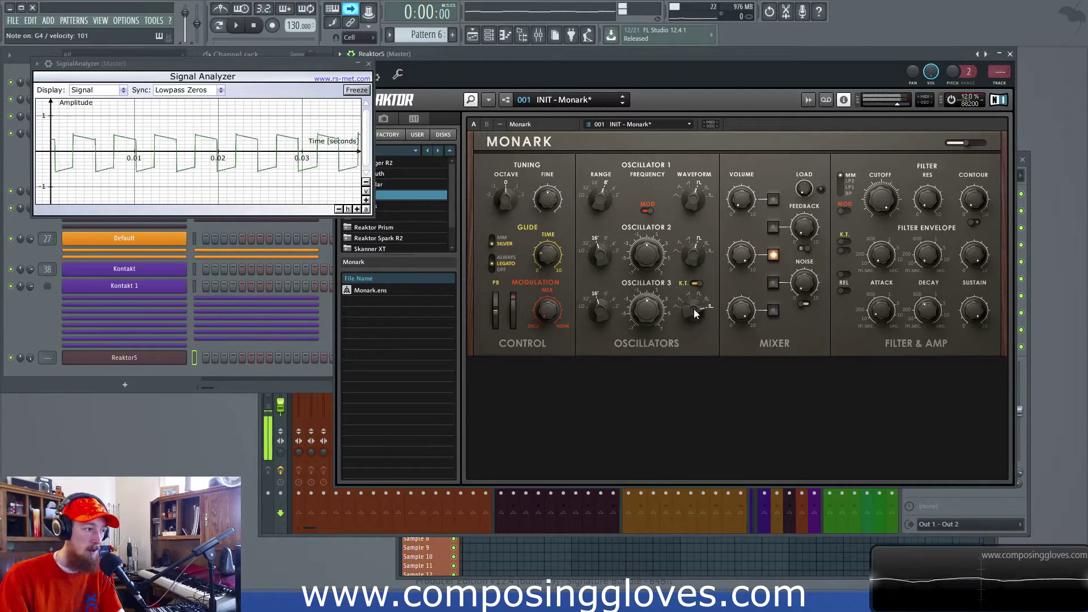
drag(694, 309, 695, 325)
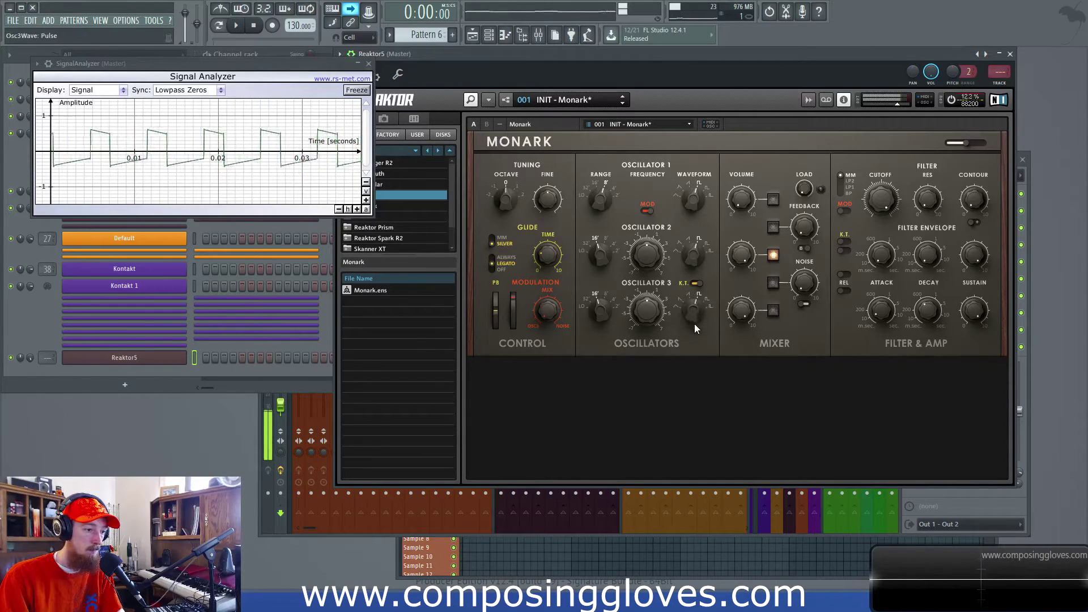
drag(693, 310, 694, 315)
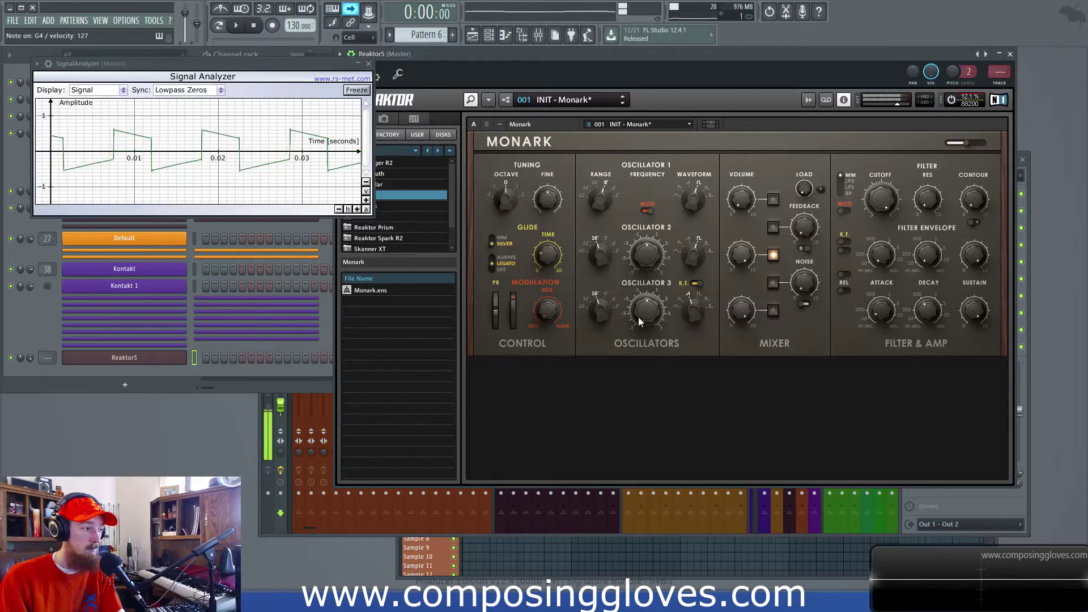
Step: Set oscillator 3's range to 32' and its waveform to pulse
drag(647, 309, 591, 328)
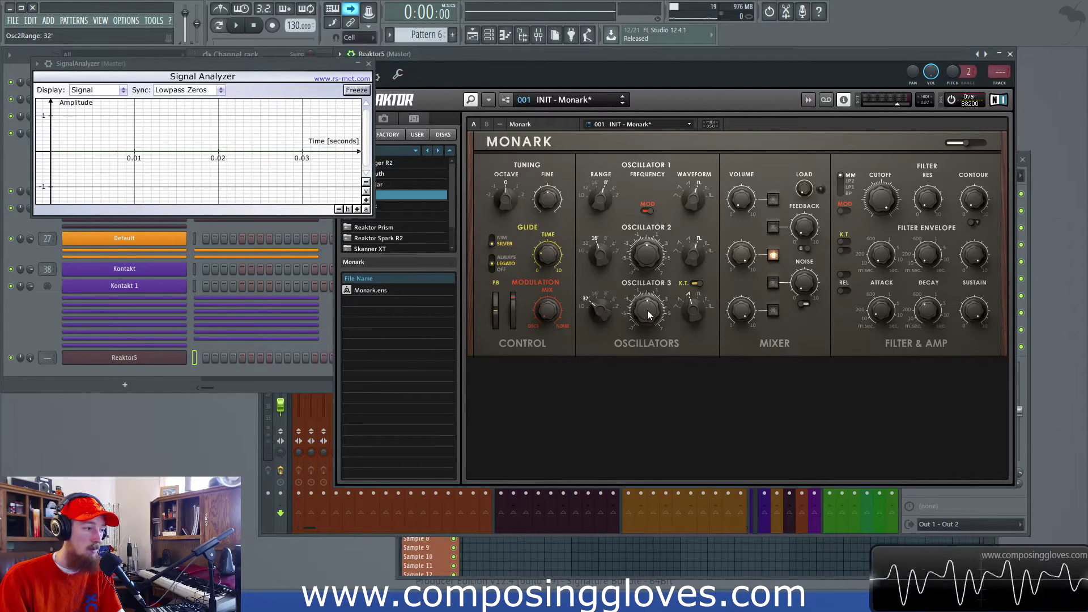
drag(692, 306, 688, 294)
mouse_move(689, 293)
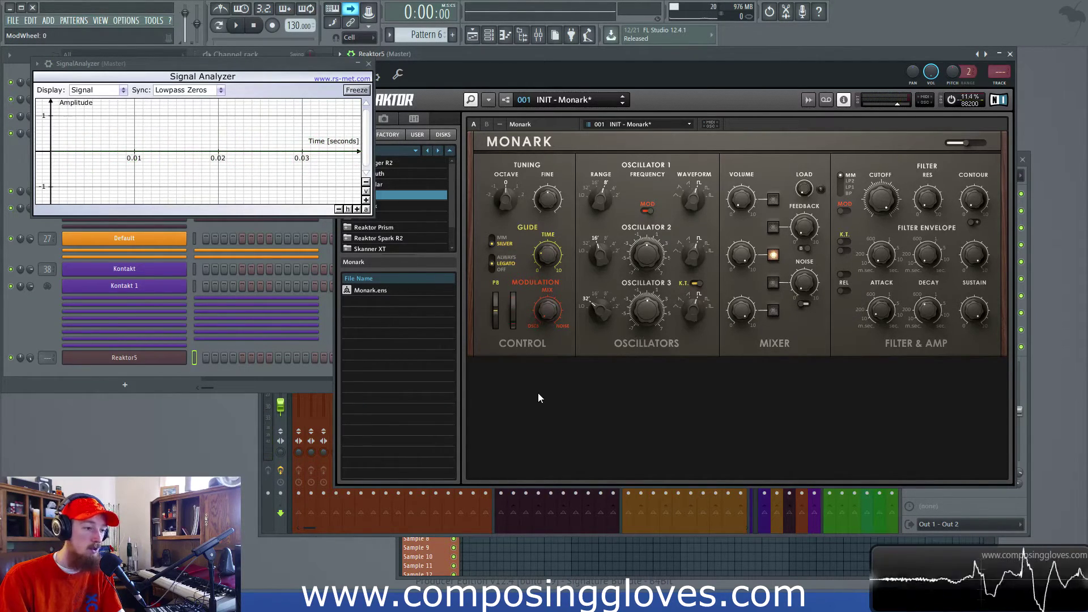
Step: Reposition the Monark window, and open the Default channel's Sytrus on its operator 1 settings
mouse_move(810, 48)
mouse_down()
mouse_move(852, 45)
mouse_move(811, 60)
mouse_up()
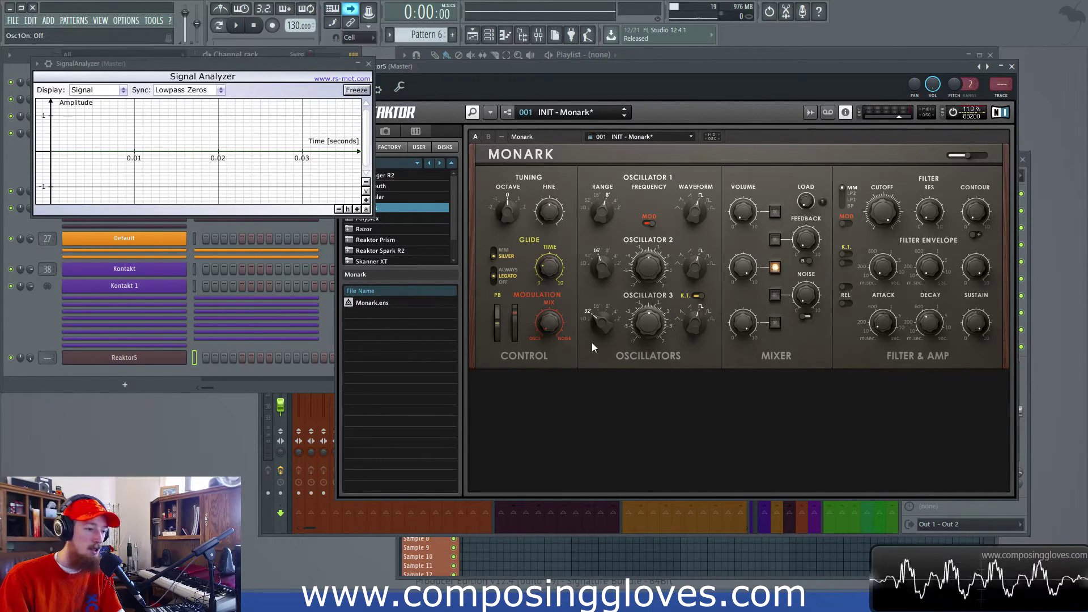
click(31, 305)
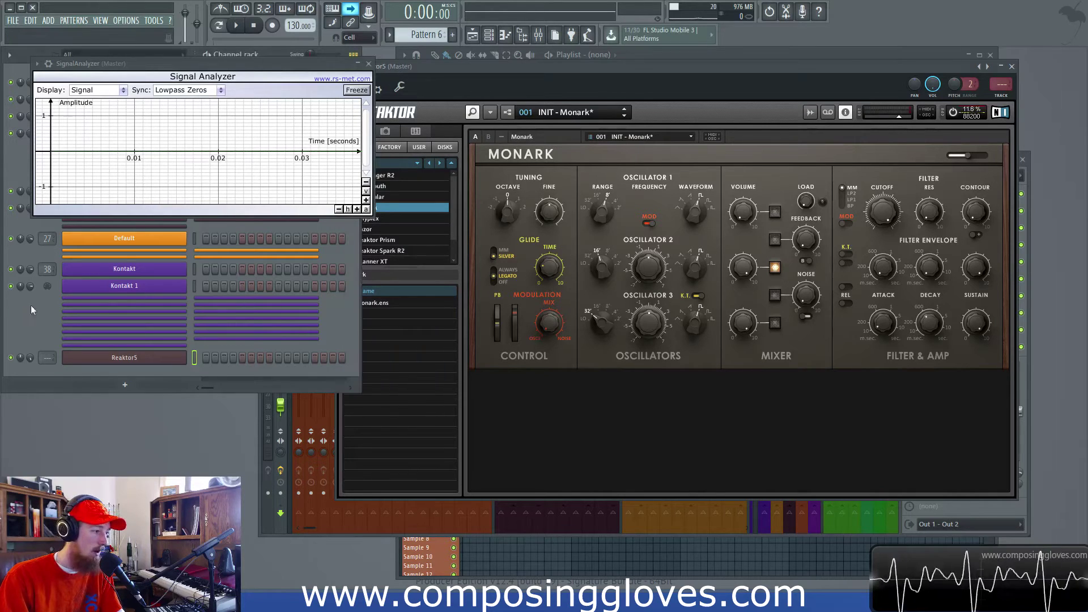
click(163, 240)
click(483, 126)
click(524, 126)
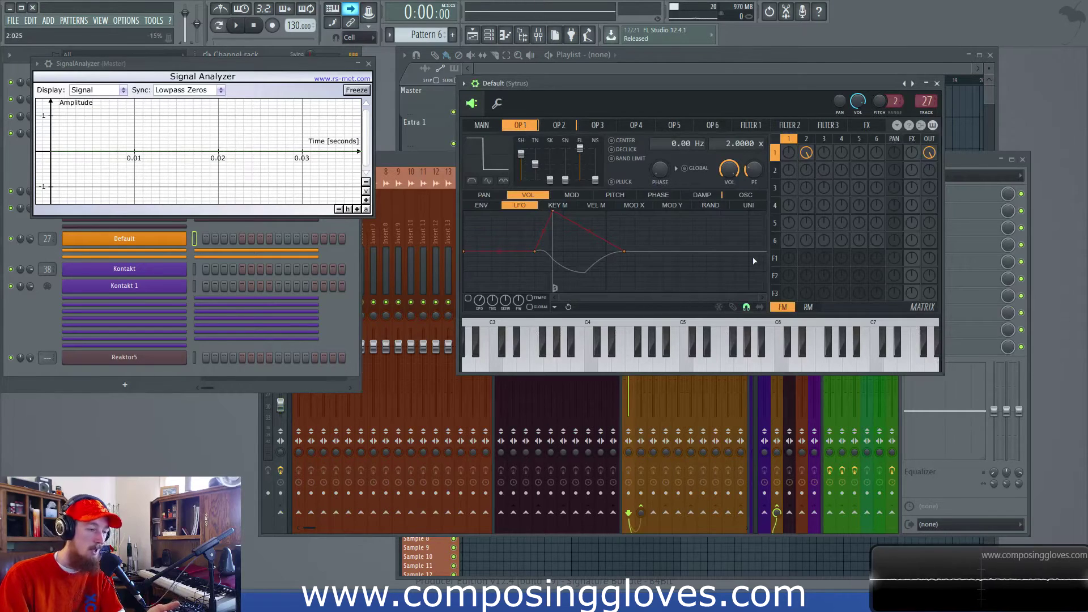